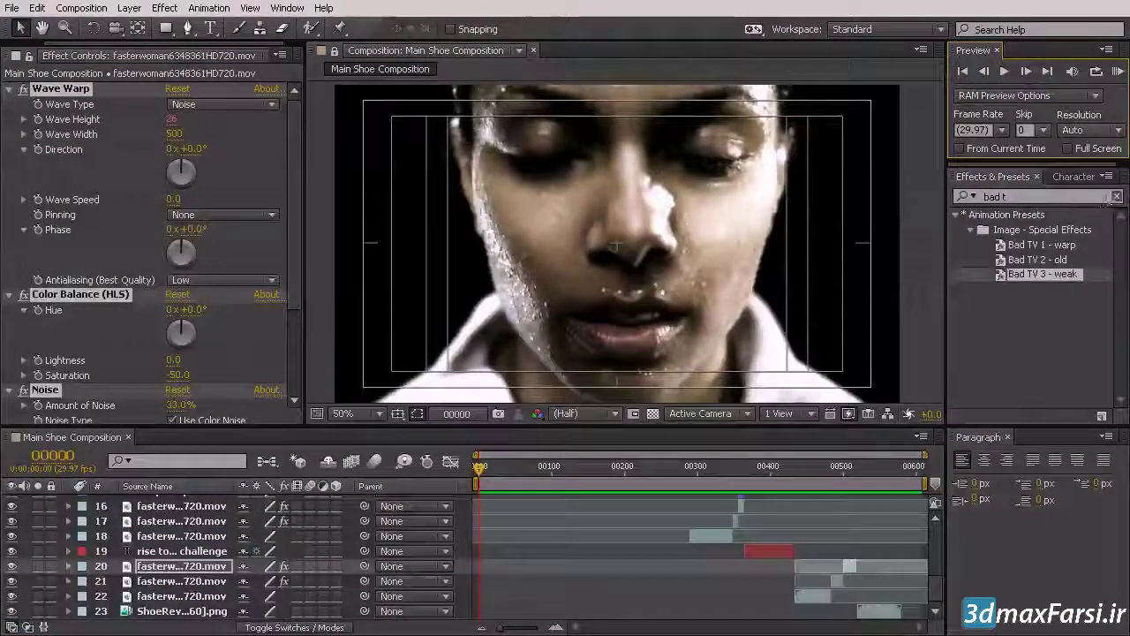
Clear the 'Bad TV' search so every effect and preset category is listed again.
click(1116, 197)
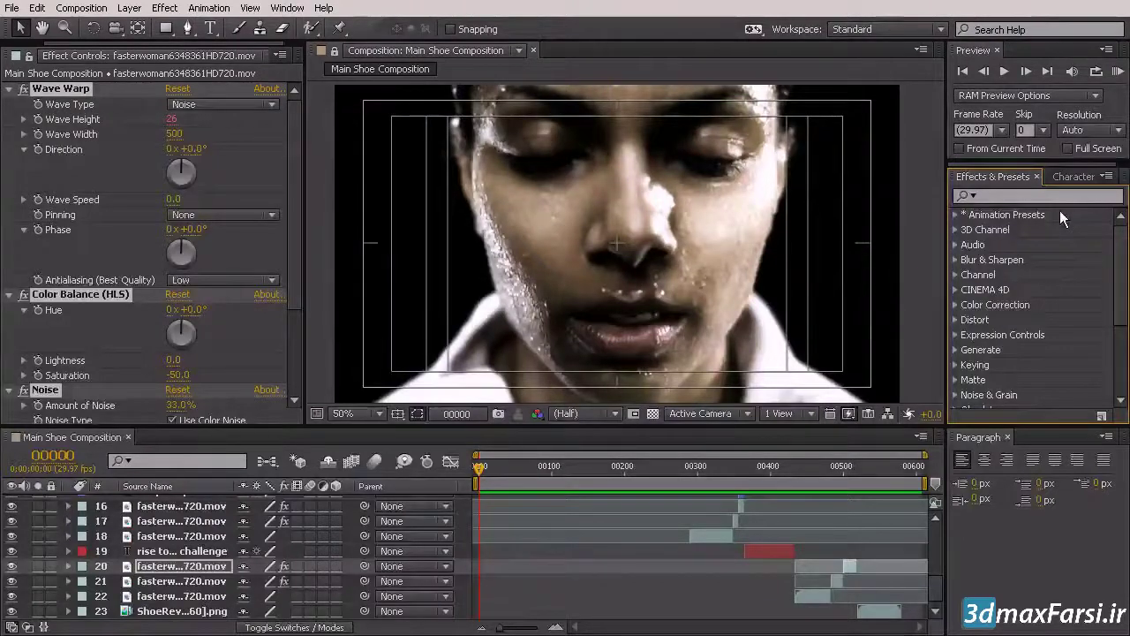
Expand Animation Presets > Text > Animate In, widen the panel, and select Slow Fade On.
click(954, 215)
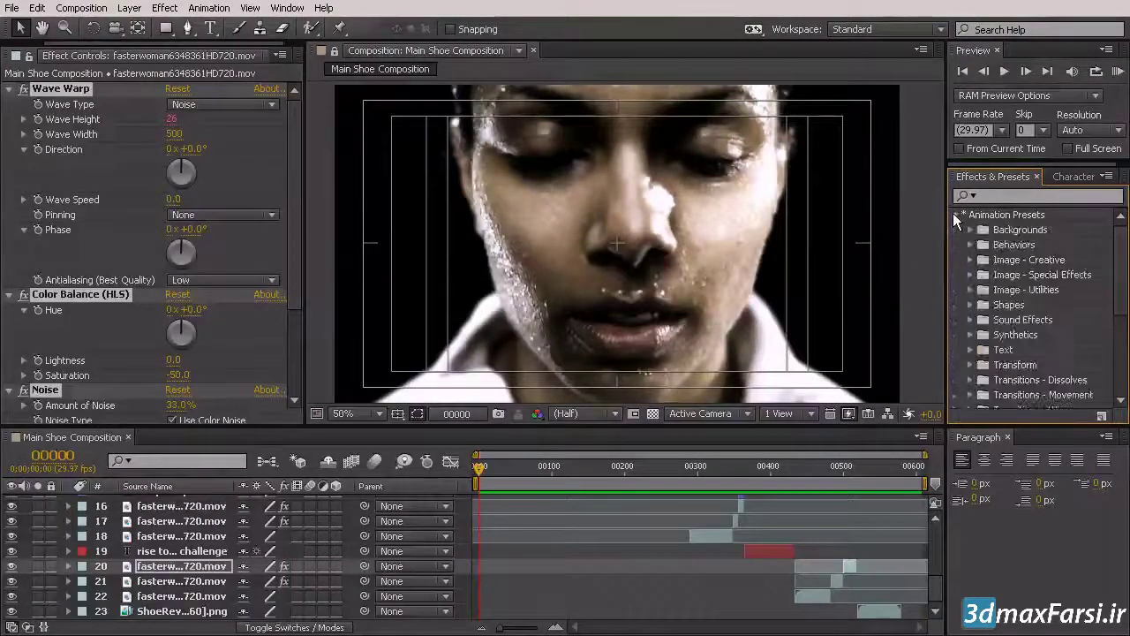
click(970, 350)
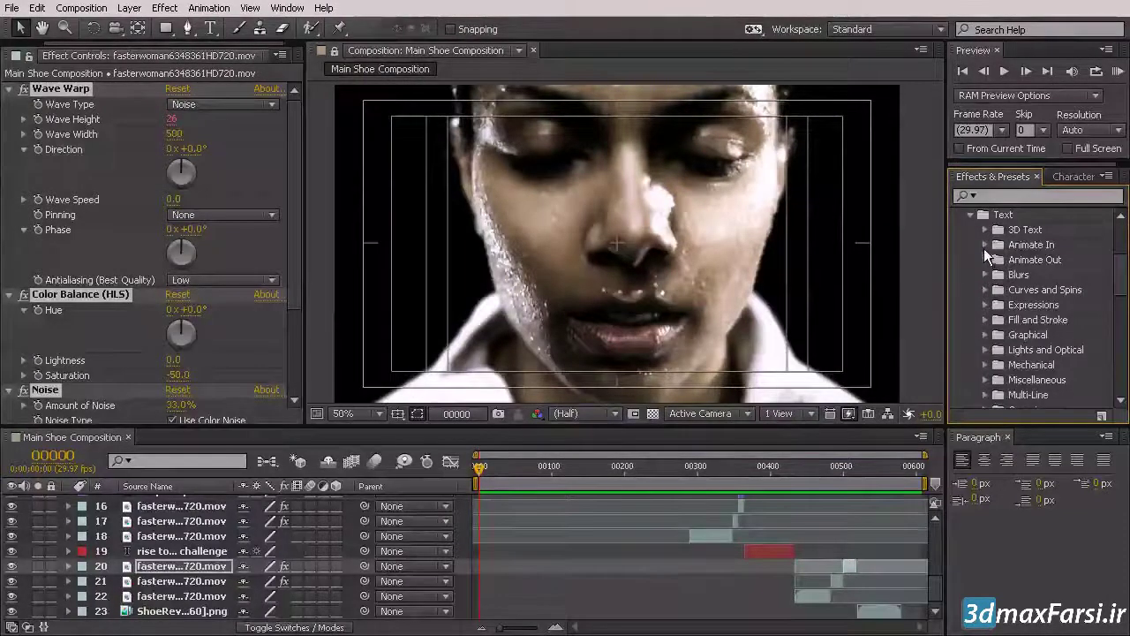
click(984, 245)
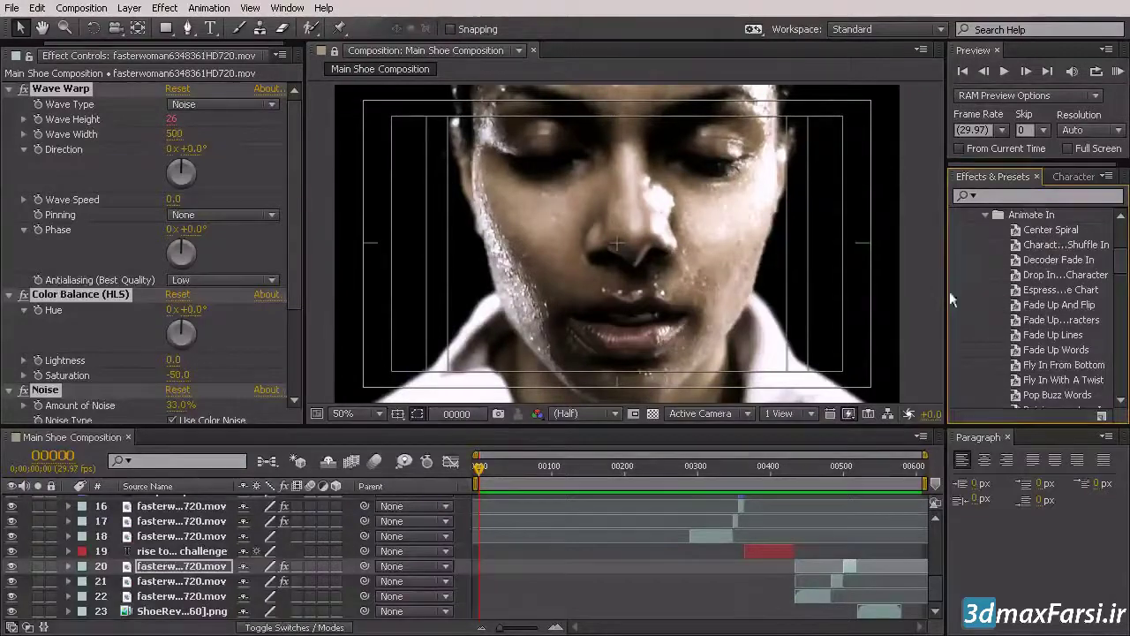
drag(948, 291, 907, 288)
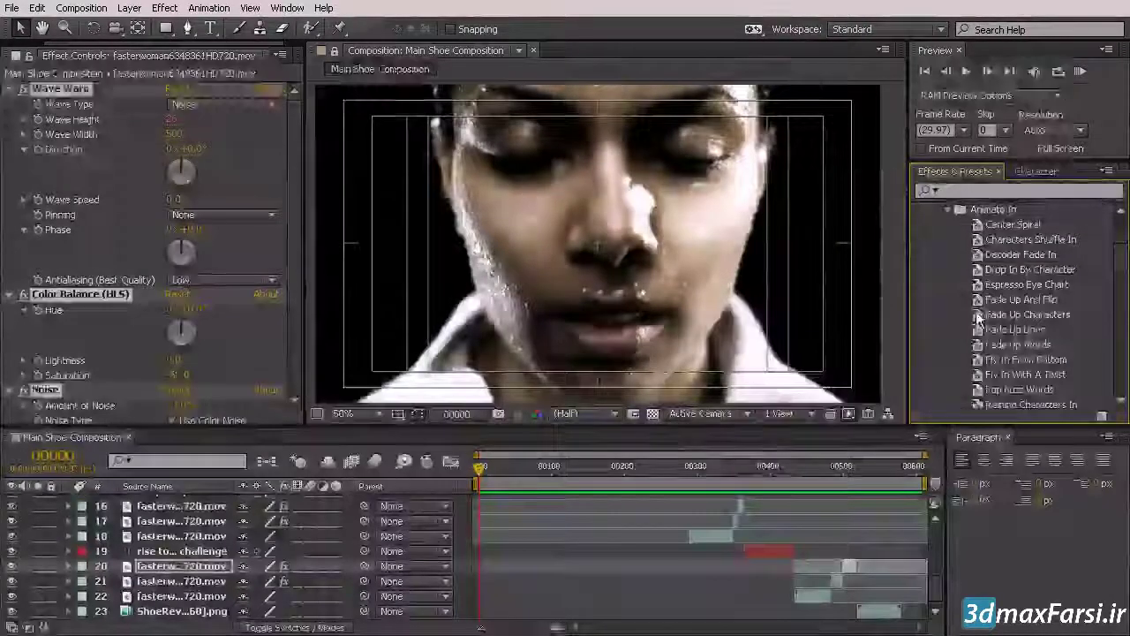
click(1033, 344)
drag(1121, 256, 1121, 284)
click(1046, 332)
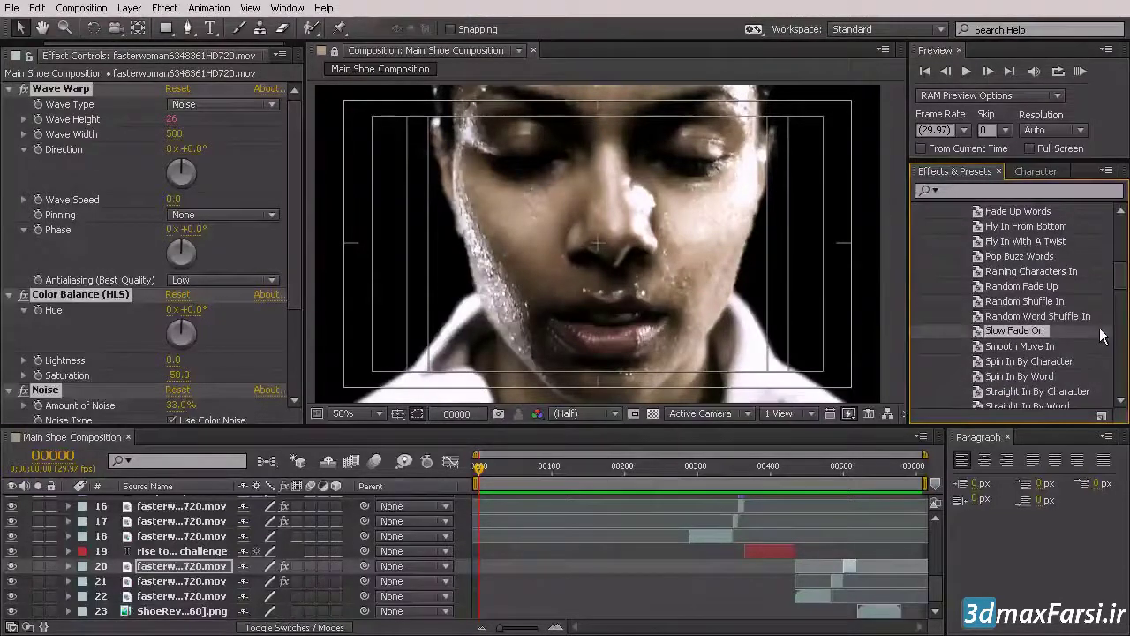
drag(1007, 330, 1007, 330)
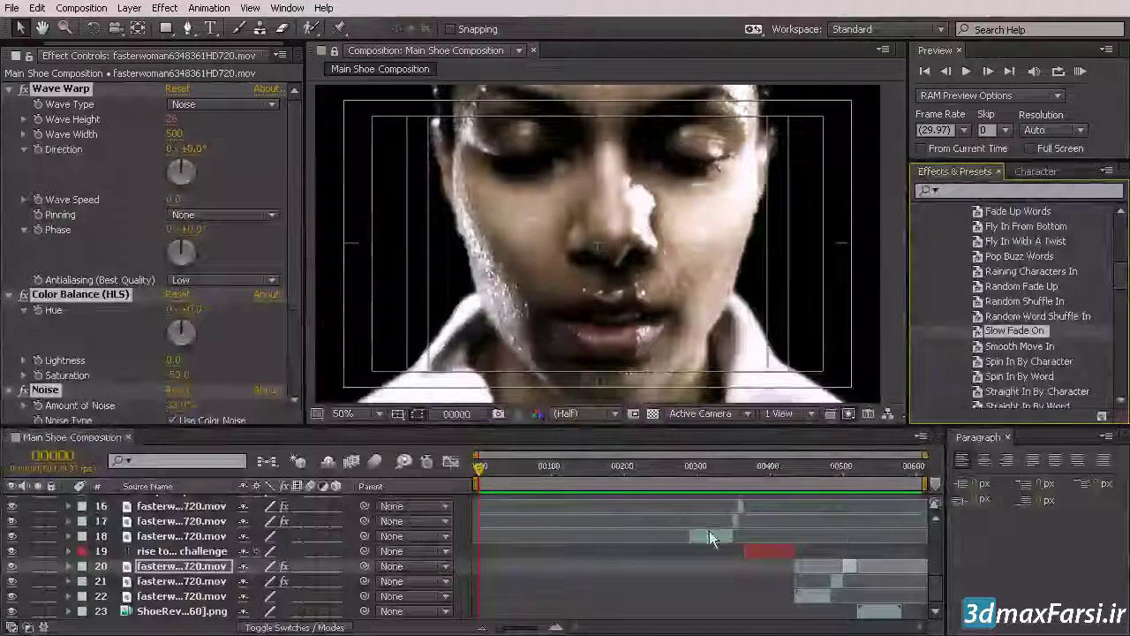
Apply Slow Fade On to the 'When giving up isn't an option' title layer.
drag(937, 581, 936, 526)
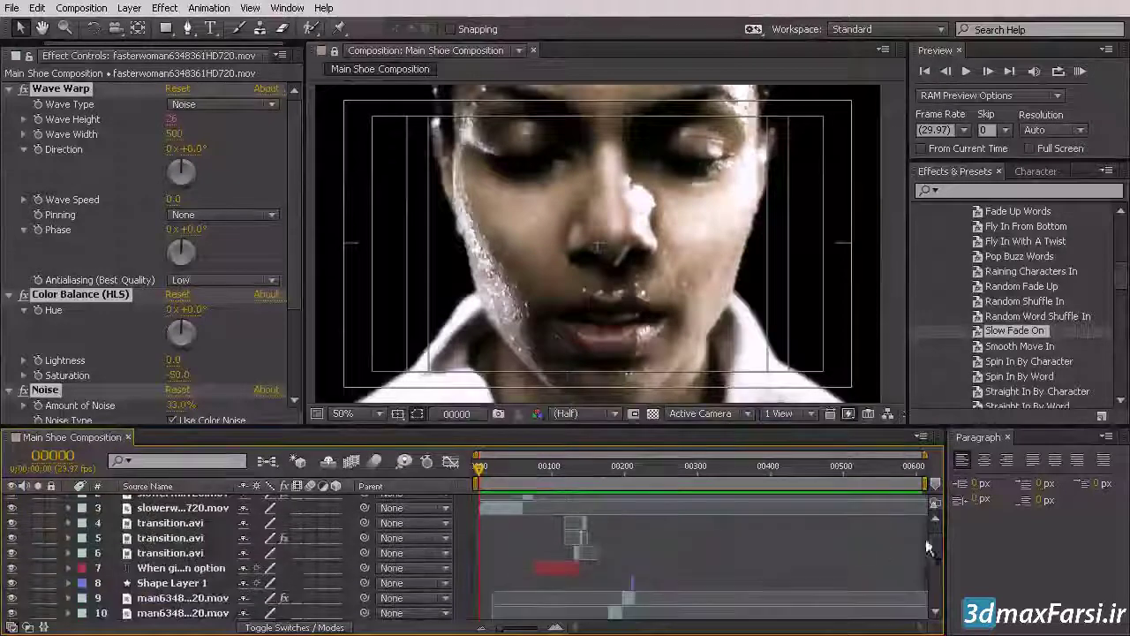
click(541, 467)
drag(541, 469, 535, 479)
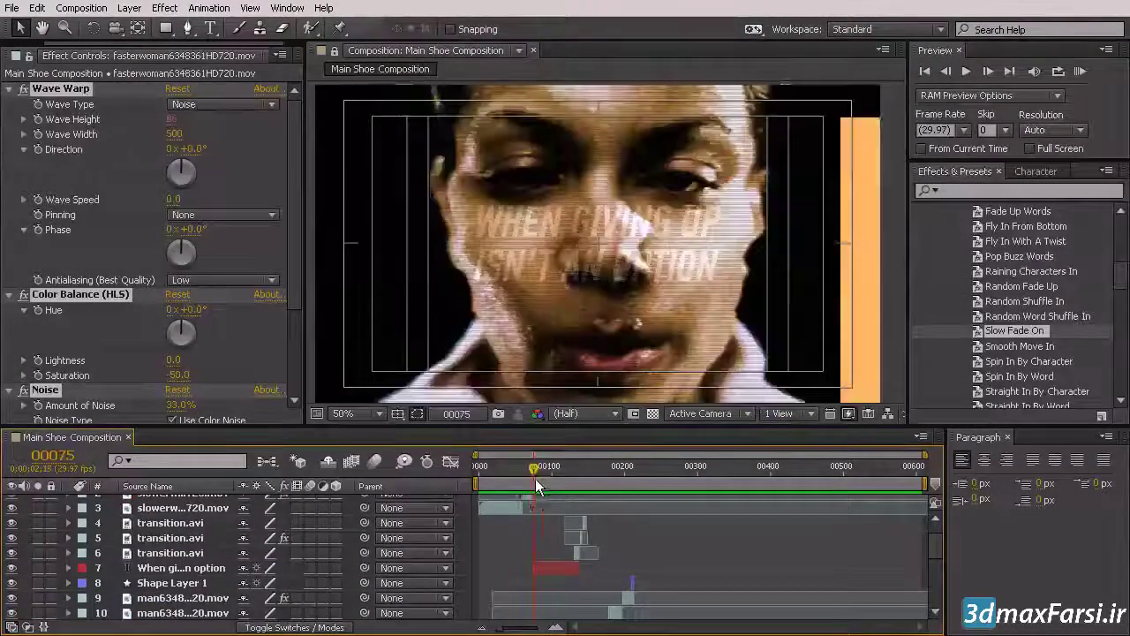
click(1003, 330)
click(550, 570)
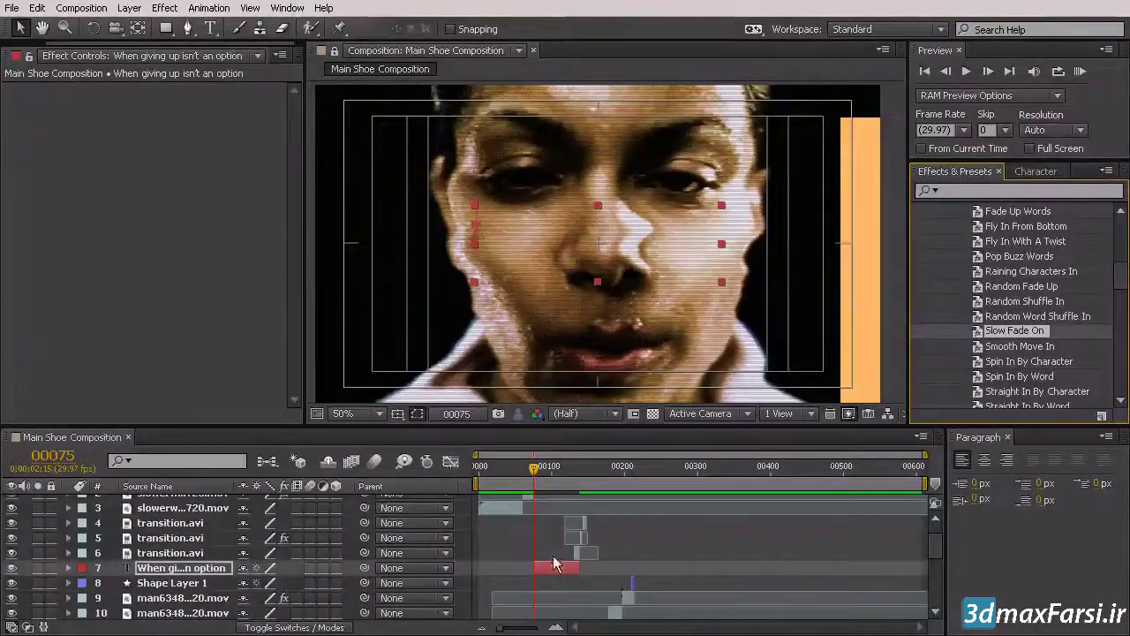
Show the title's Offset keyframes and scrub until it is fully faded on by frame 124.
key(u)
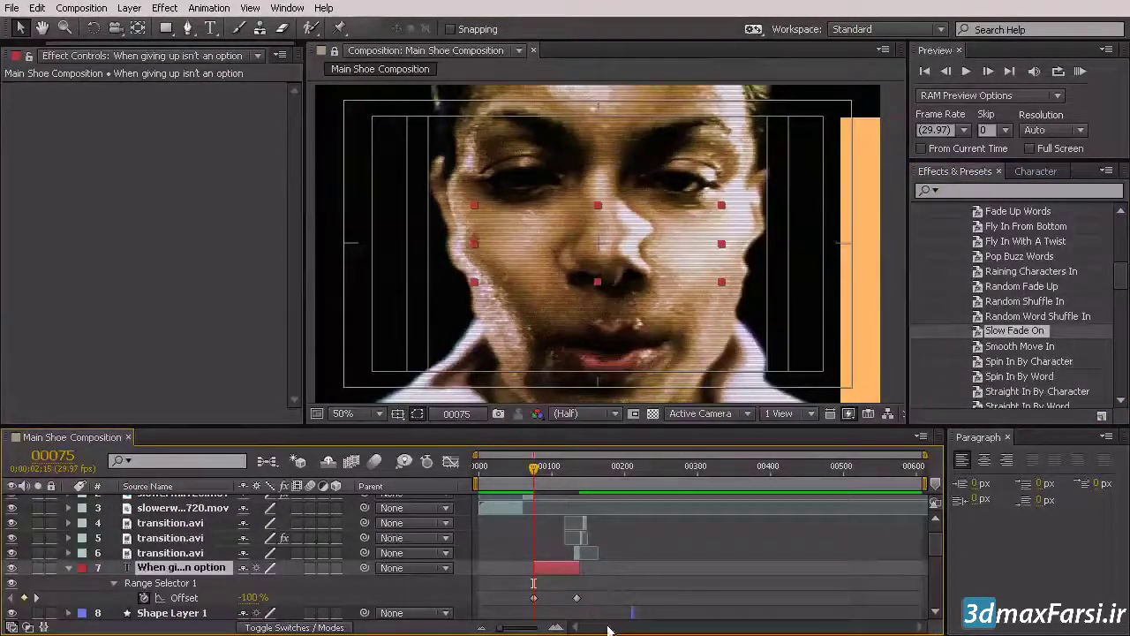
mouse_move(540, 480)
mouse_down()
mouse_move(572, 510)
mouse_move(540, 503)
mouse_move(551, 510)
mouse_up()
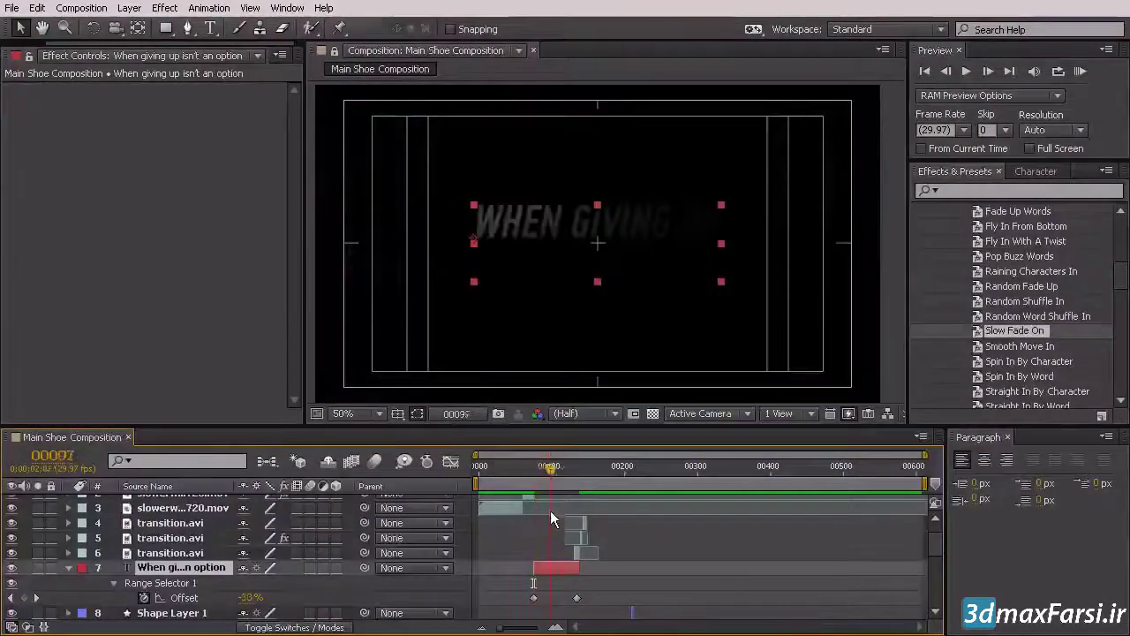
mouse_move(562, 469)
mouse_down()
mouse_move(582, 482)
mouse_move(551, 491)
mouse_move(588, 516)
mouse_move(545, 518)
mouse_move(545, 533)
mouse_move(609, 555)
mouse_move(591, 545)
mouse_up()
End the work area at the playhead, RAM-preview the fade, then return to frame 75.
drag(926, 482, 598, 499)
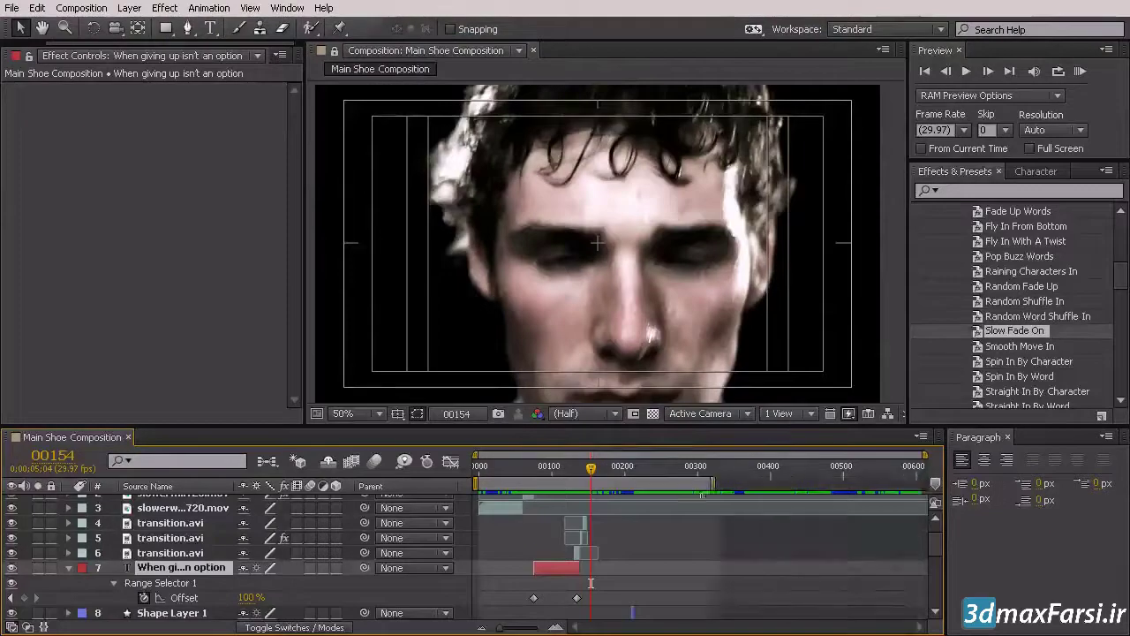
click(1082, 73)
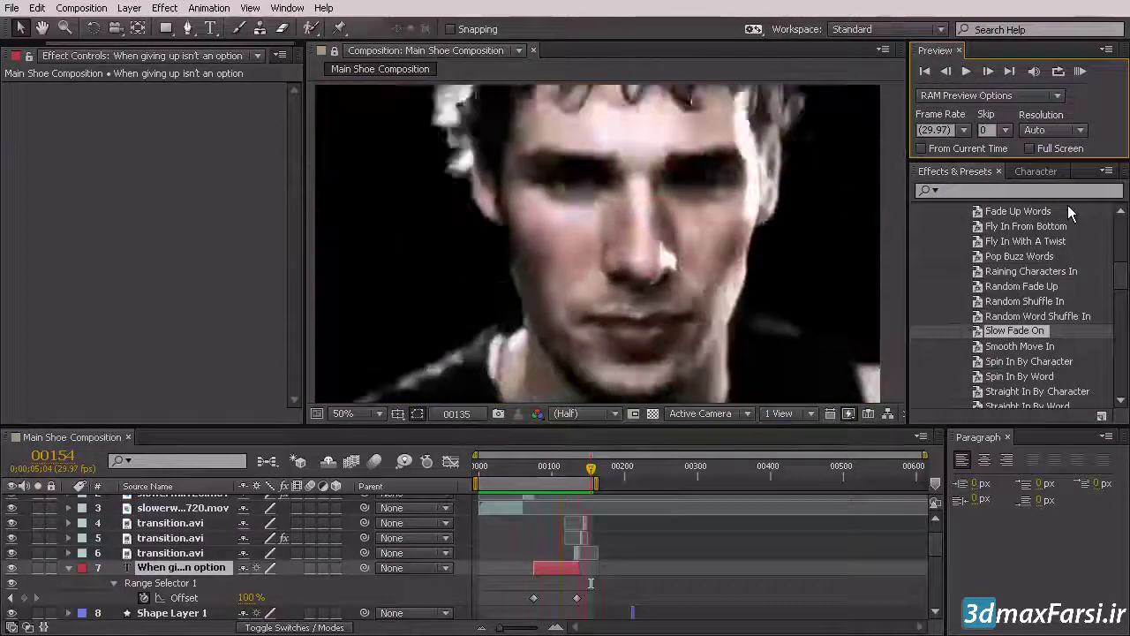
click(534, 483)
mouse_move(532, 467)
mouse_down()
mouse_move(553, 467)
mouse_move(578, 495)
mouse_up()
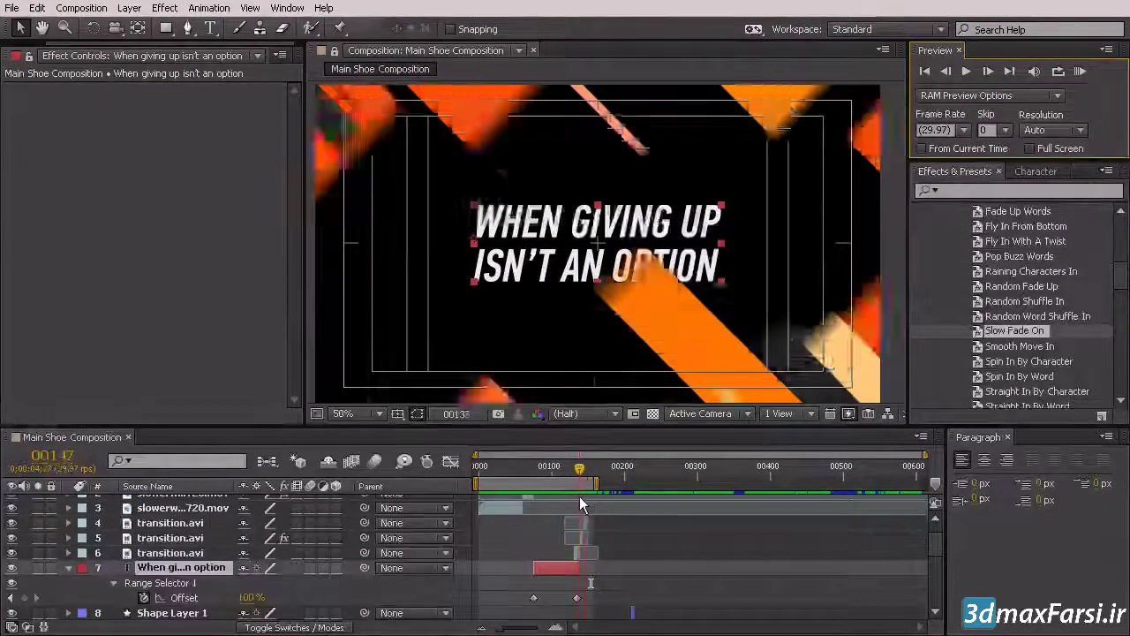
mouse_move(577, 496)
mouse_down()
mouse_move(520, 484)
mouse_move(533, 484)
mouse_up()
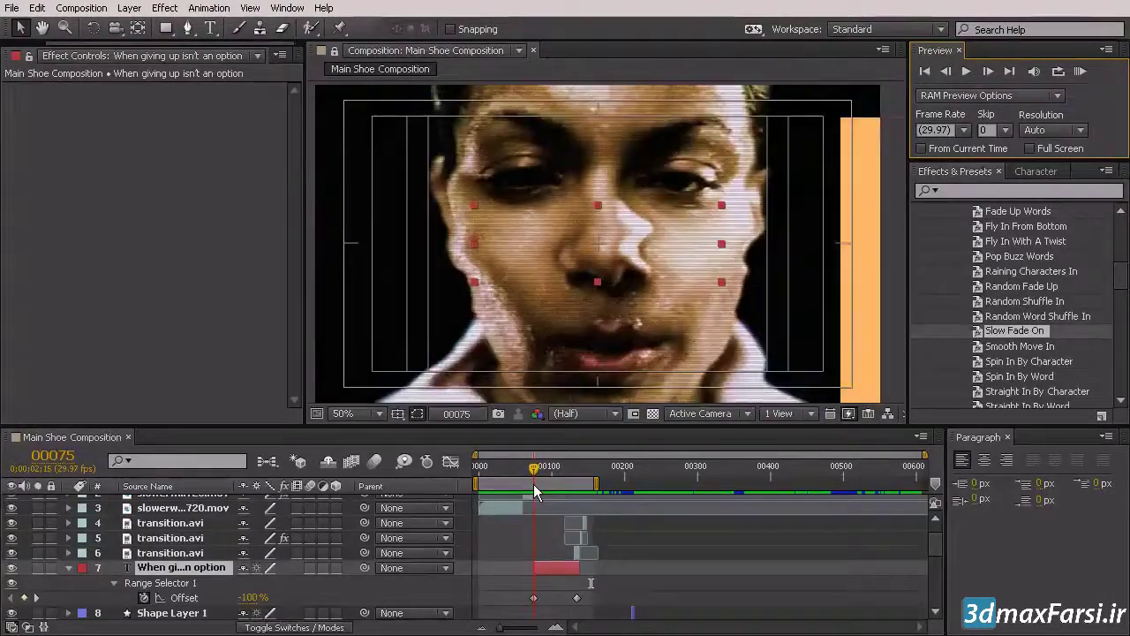
click(534, 600)
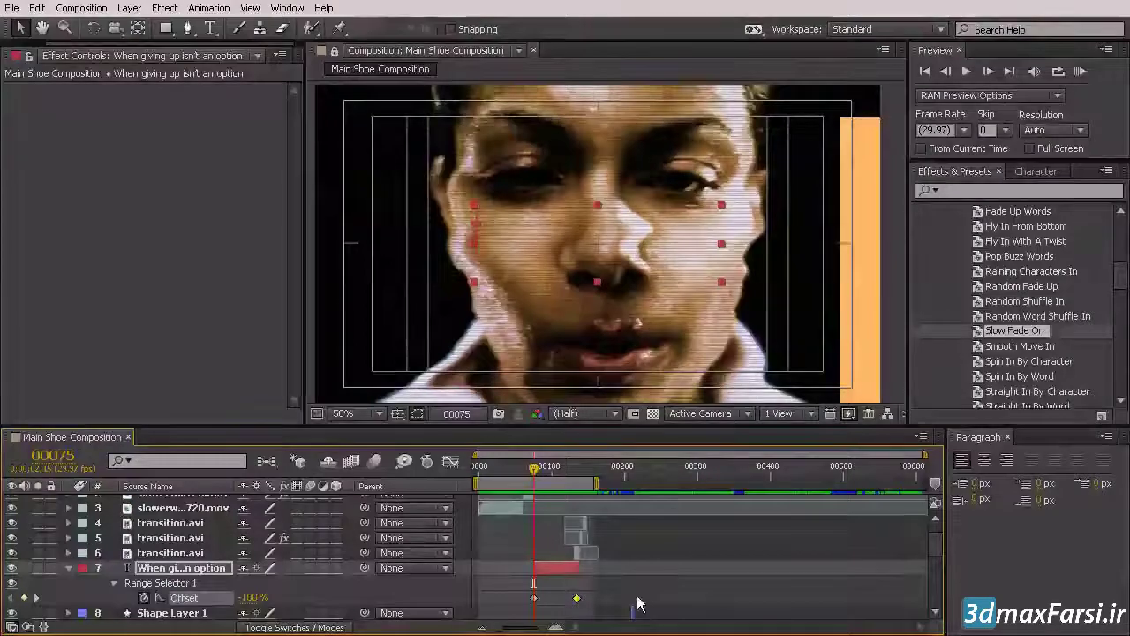
scroll(628, 581, down, 1)
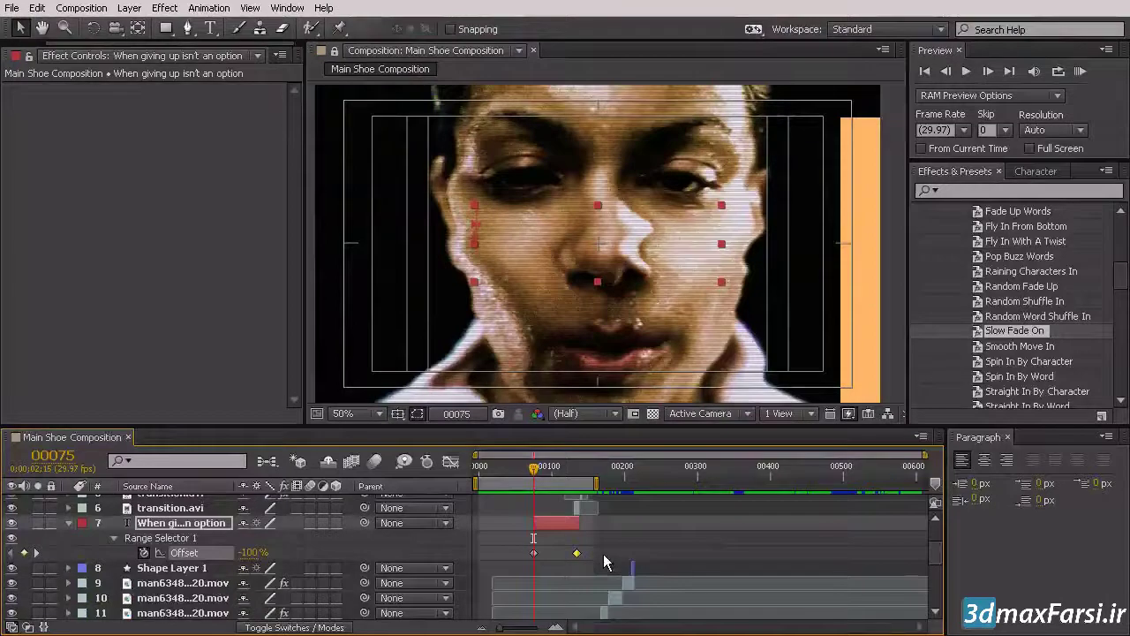
key(ctrl+z)
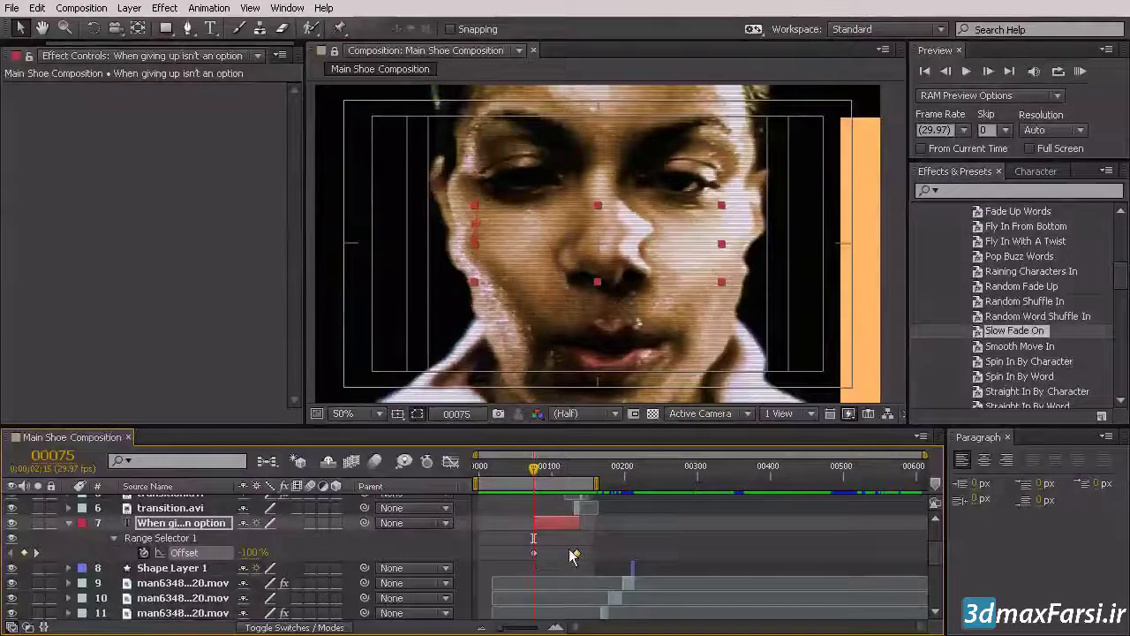
click(575, 553)
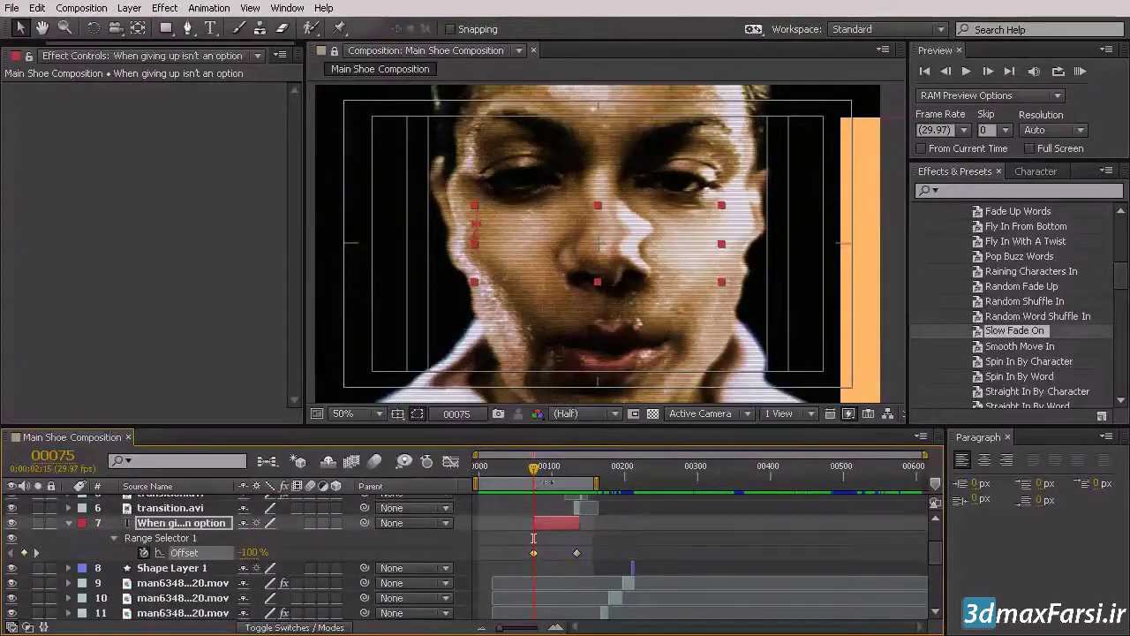
mouse_move(536, 470)
mouse_down()
mouse_move(574, 487)
mouse_move(533, 484)
mouse_up()
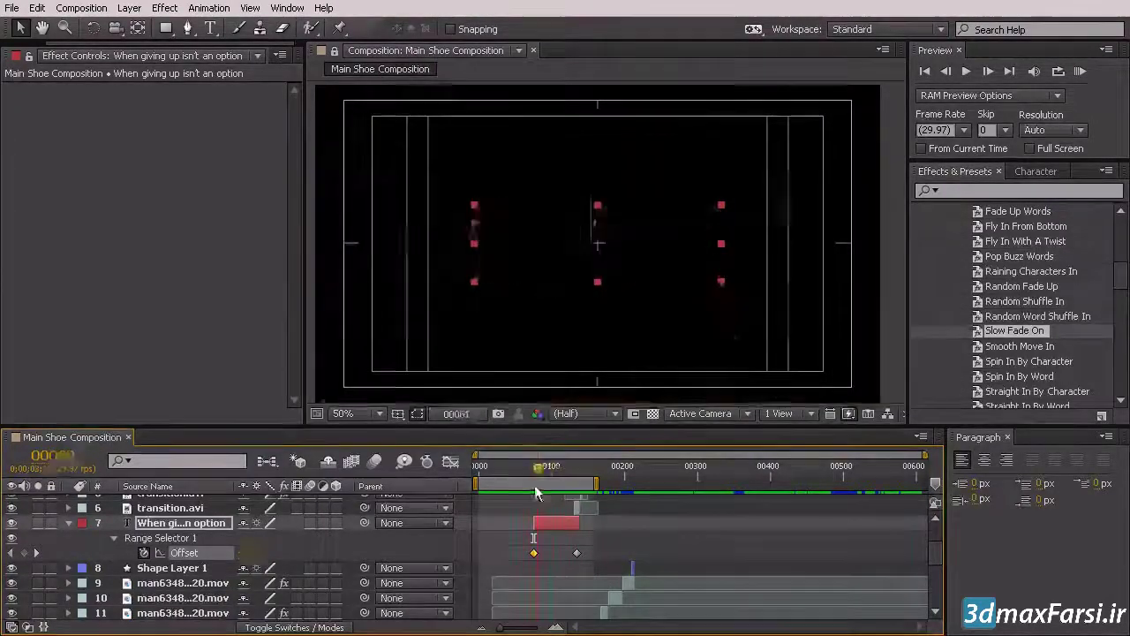
drag(533, 483, 526, 475)
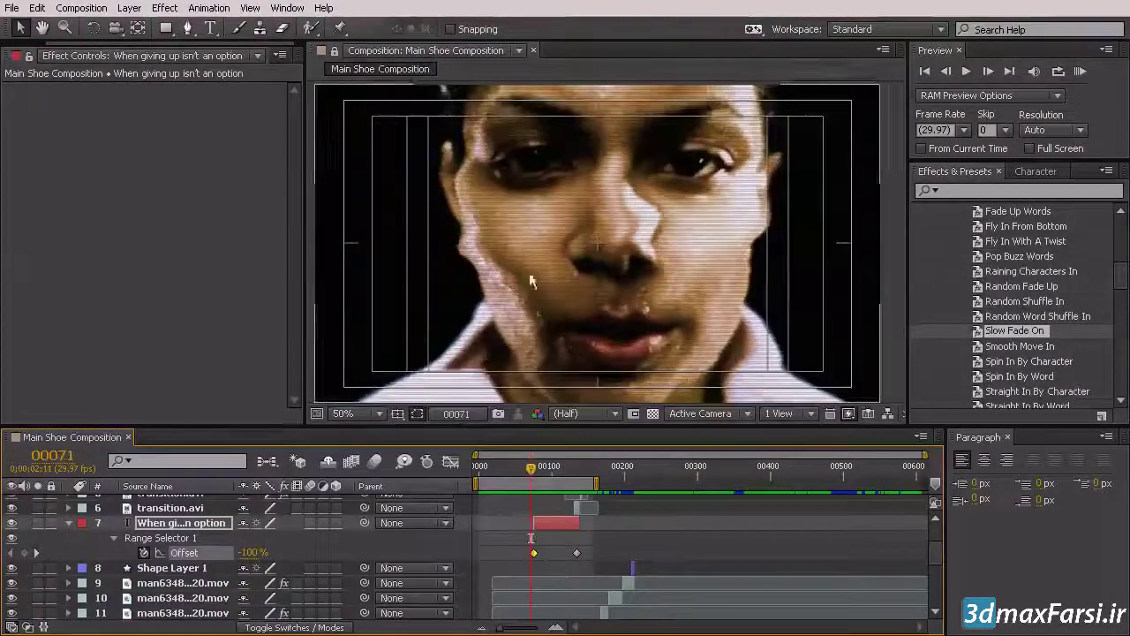
drag(537, 471, 580, 498)
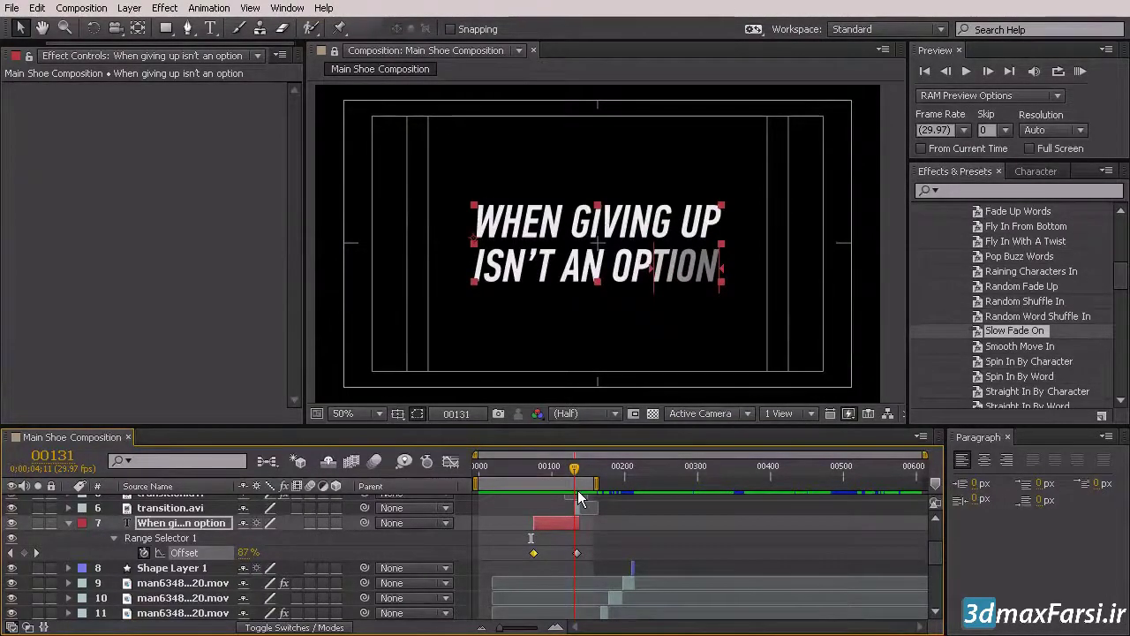
mouse_move(579, 498)
mouse_down()
mouse_move(540, 502)
mouse_move(549, 499)
mouse_up()
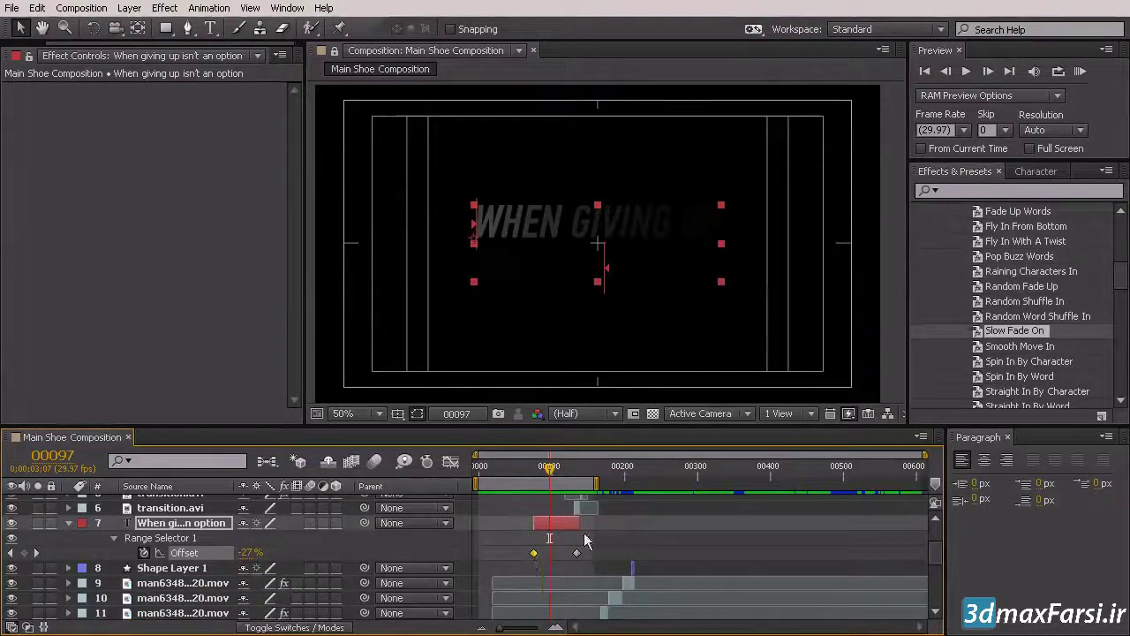
mouse_move(554, 474)
mouse_down()
mouse_move(534, 465)
mouse_move(535, 481)
mouse_up()
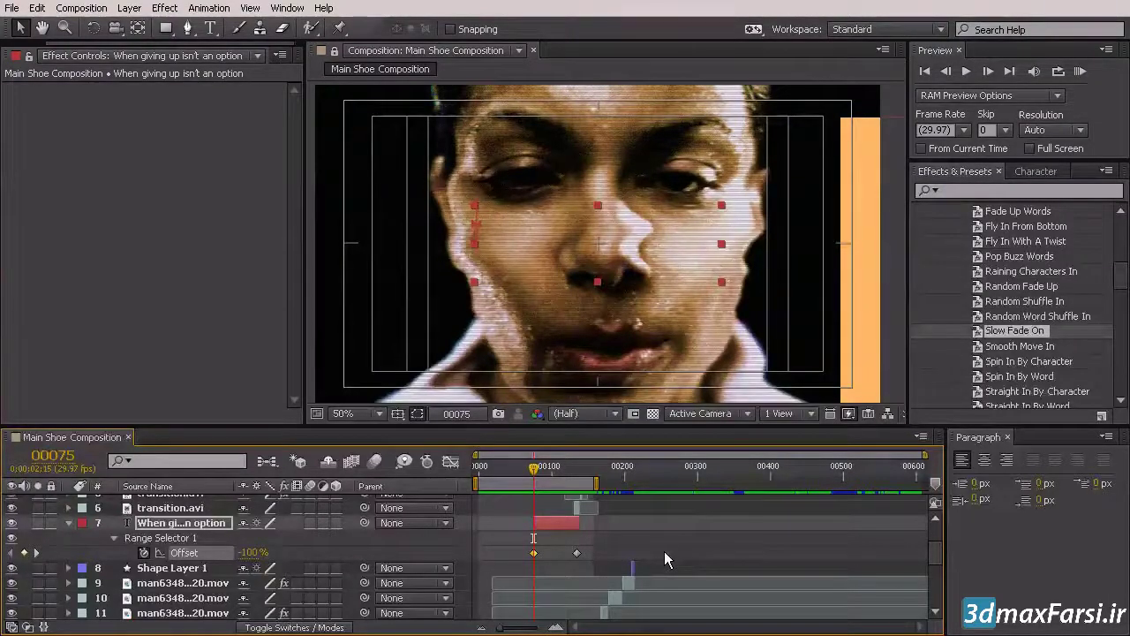
key(space)
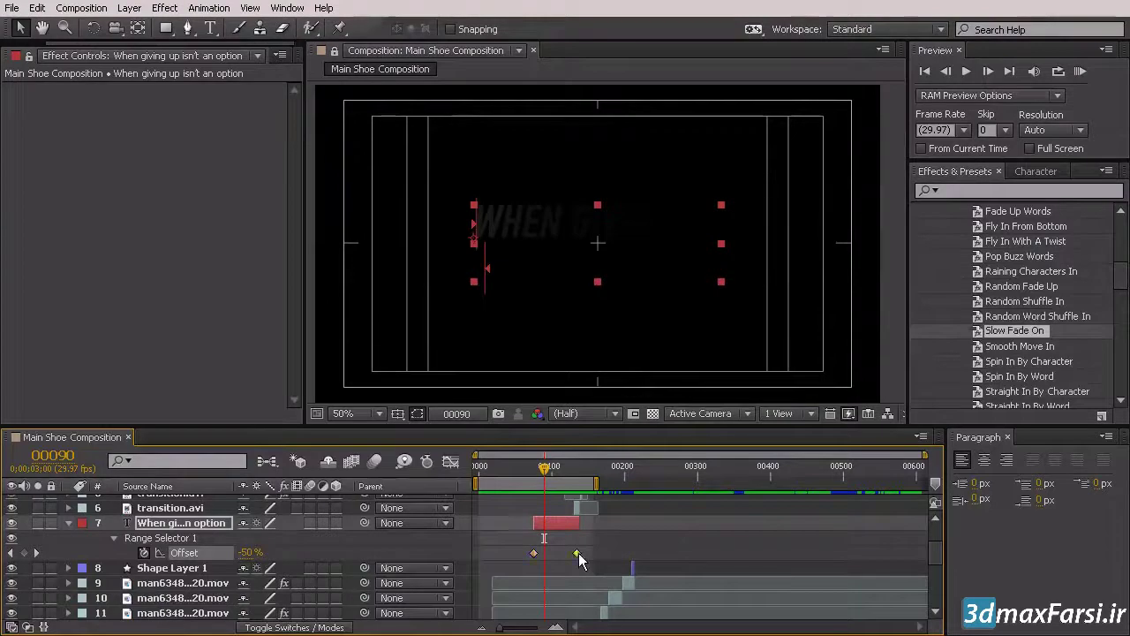
drag(578, 552, 544, 553)
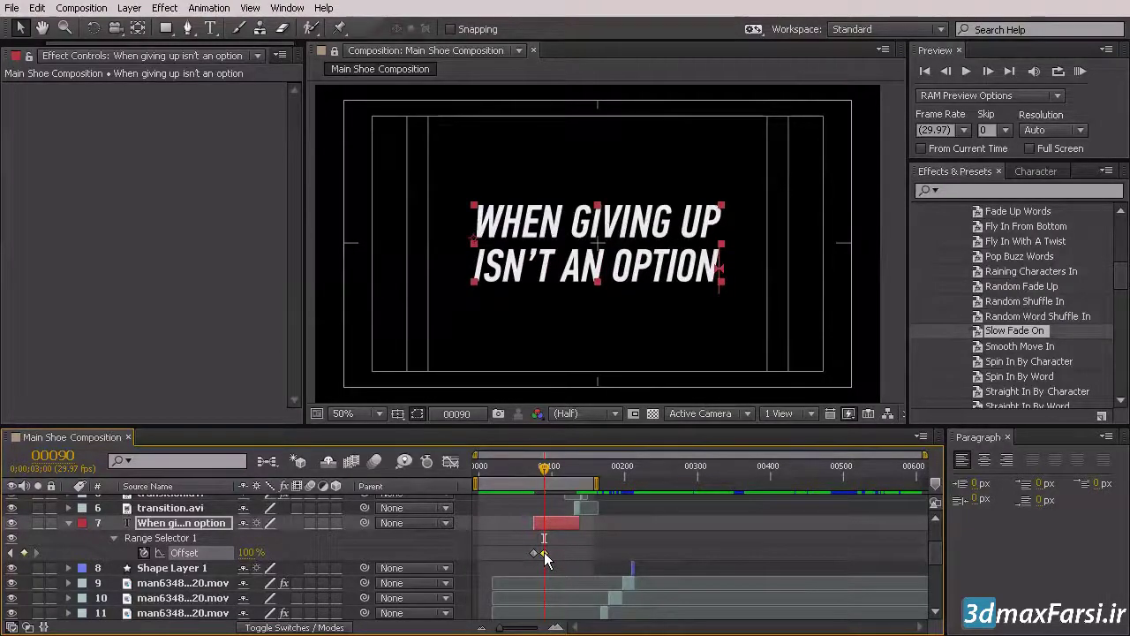
mouse_move(534, 471)
mouse_down()
mouse_move(547, 477)
mouse_move(543, 493)
mouse_up()
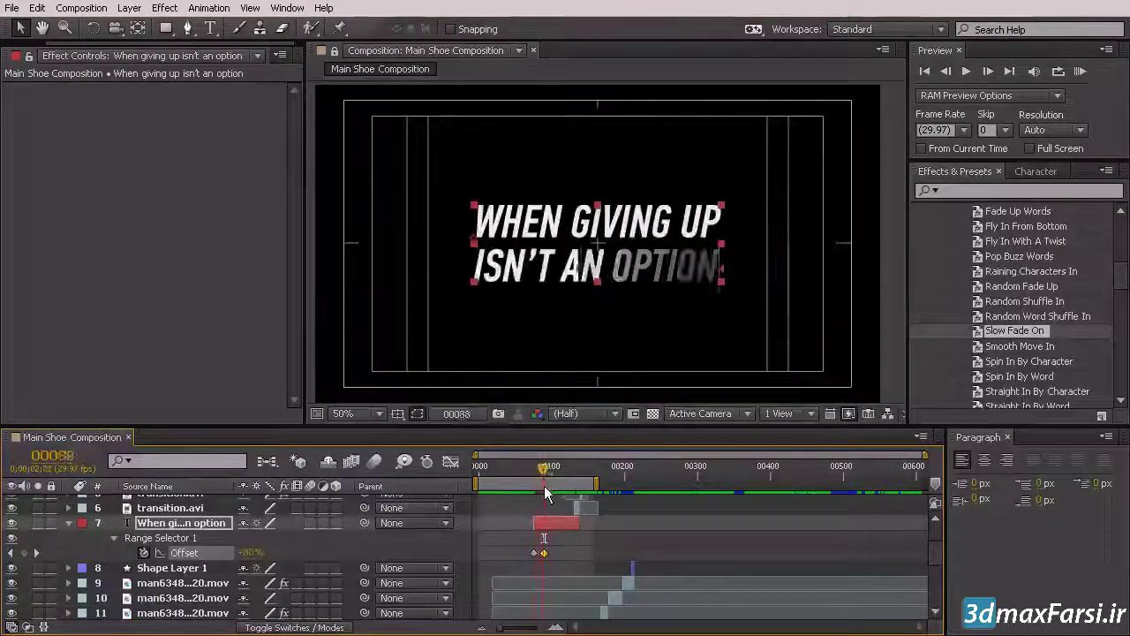
mouse_move(544, 493)
mouse_down()
mouse_move(587, 525)
mouse_move(540, 523)
mouse_up()
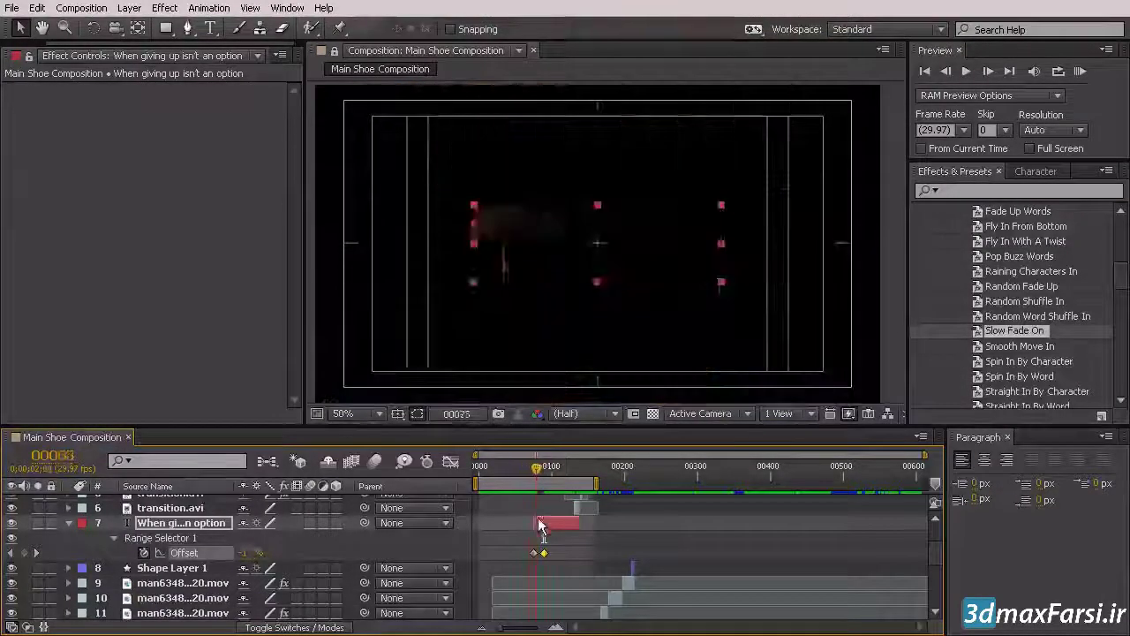
click(1079, 71)
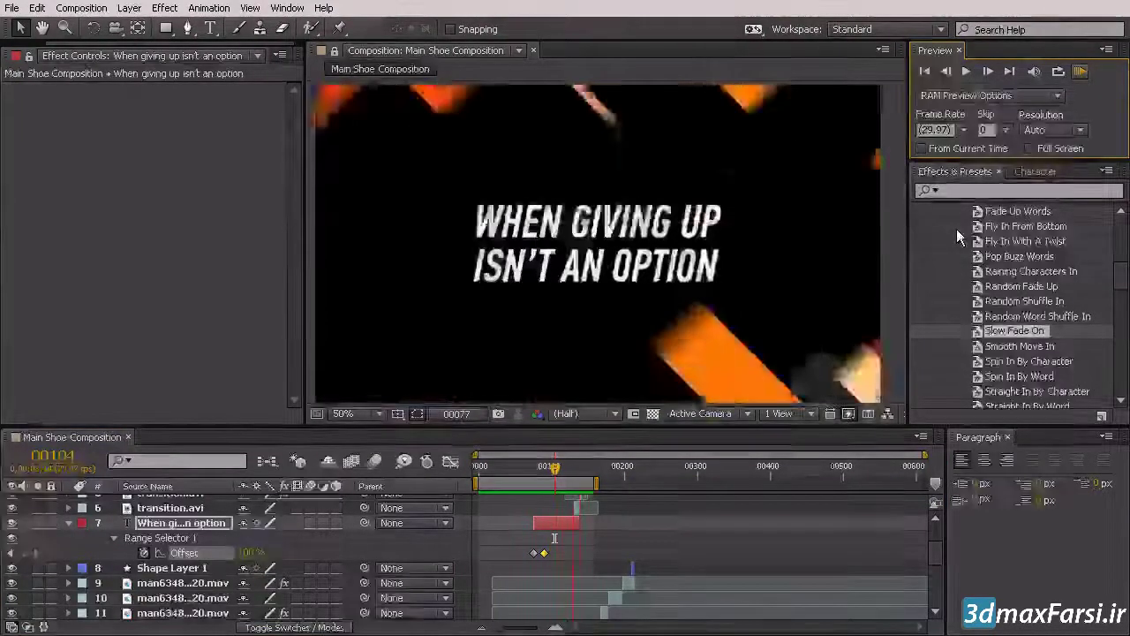
click(581, 477)
drag(553, 468, 517, 500)
key(space)
click(503, 546)
key(k)
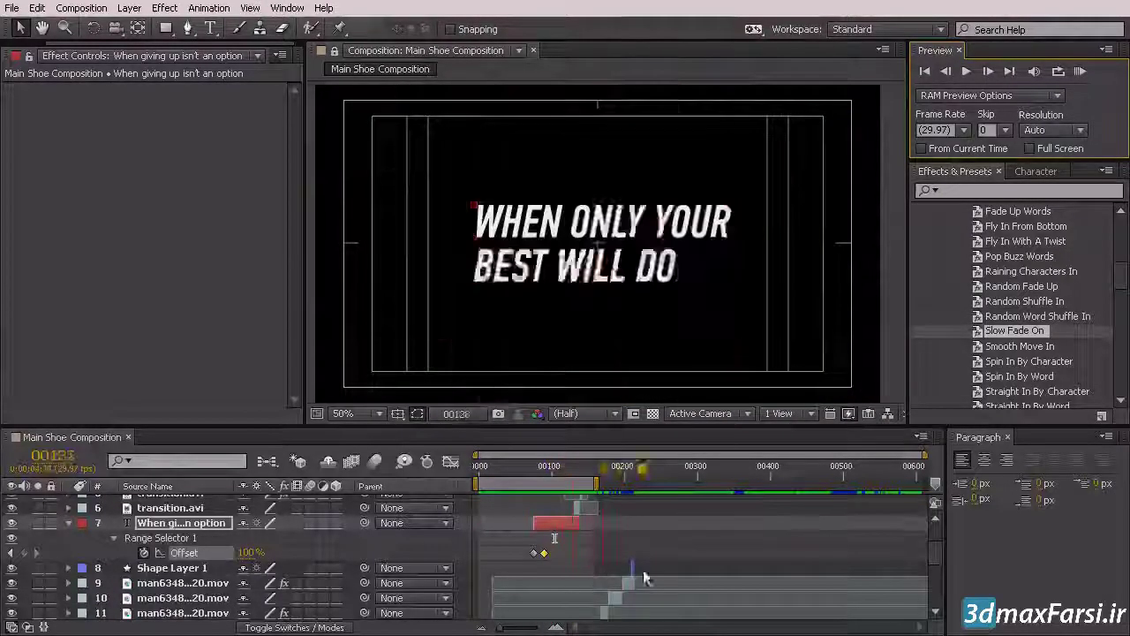
key(space)
key(j)
key(space)
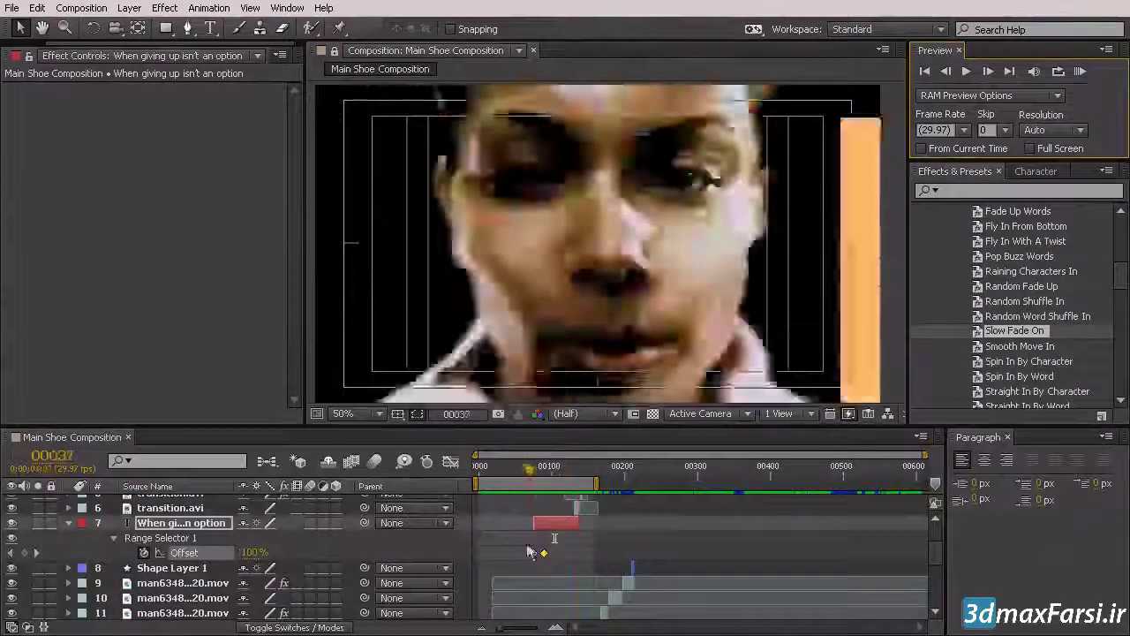
key(space)
drag(536, 557, 566, 575)
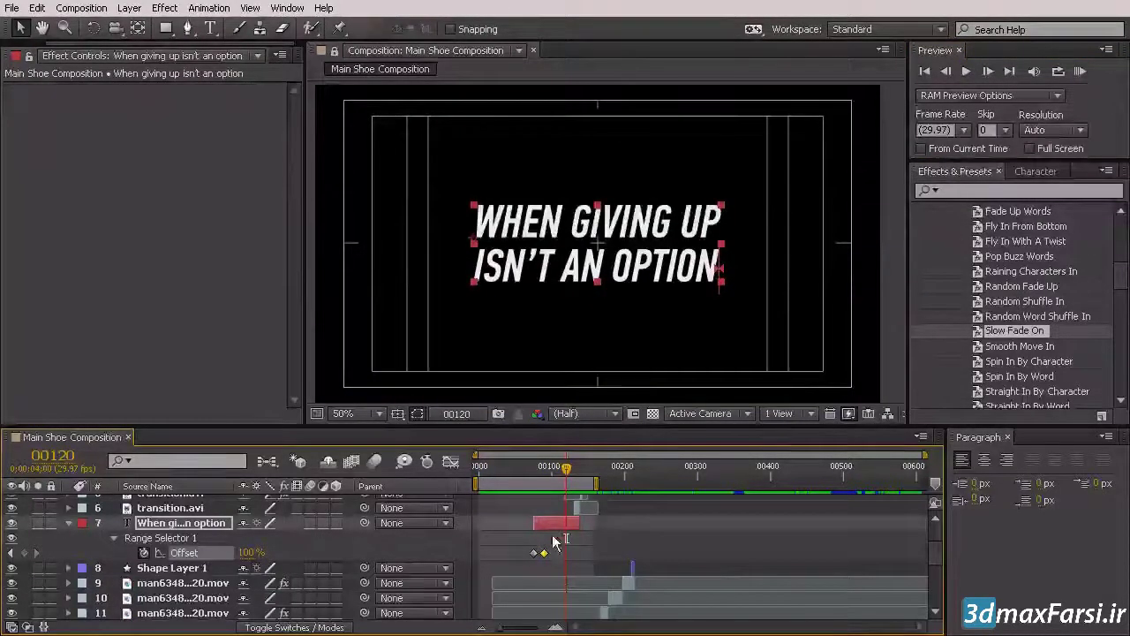
Duplicate the title layer, trim the copy to start at frame 120, and search 'bad'.
key(ctrl+d)
key(alt+bracketleft)
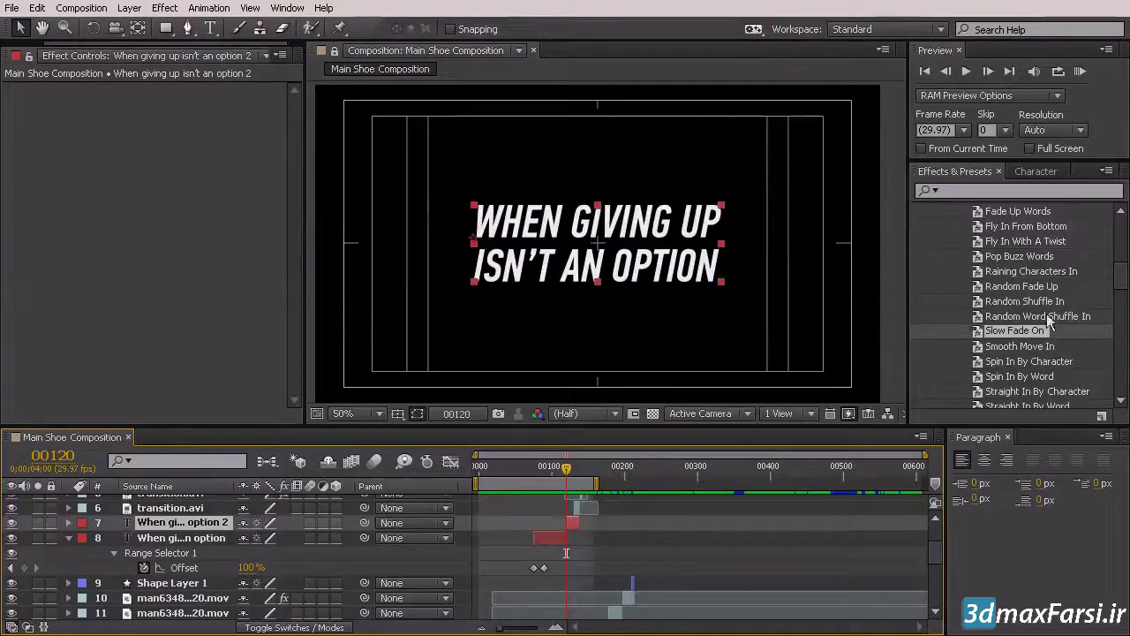
click(962, 189)
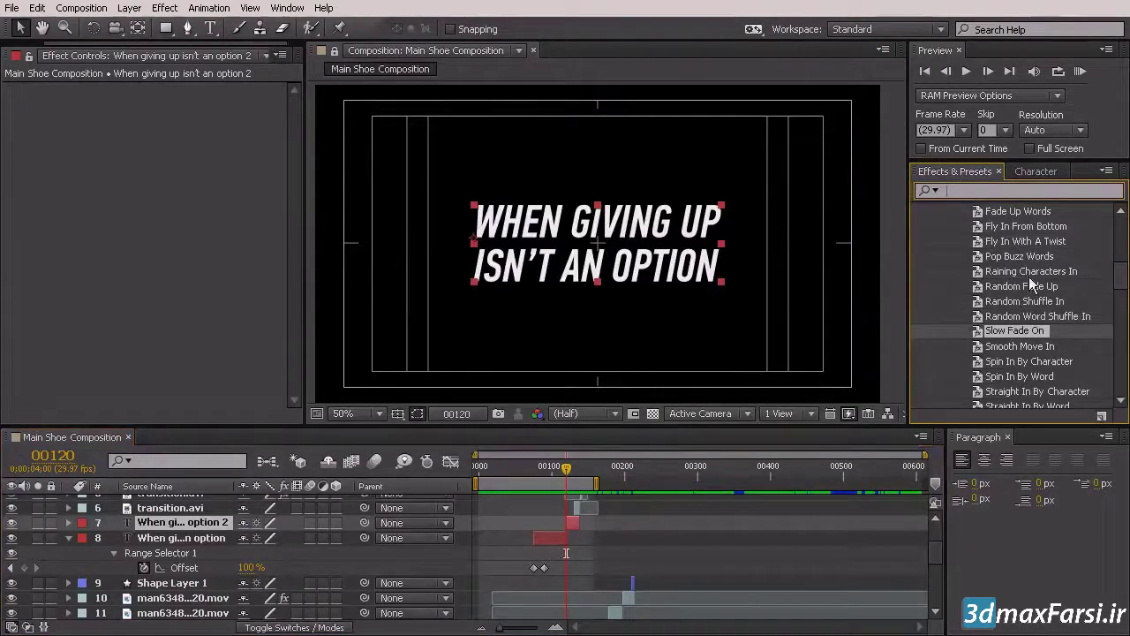
text(bad)
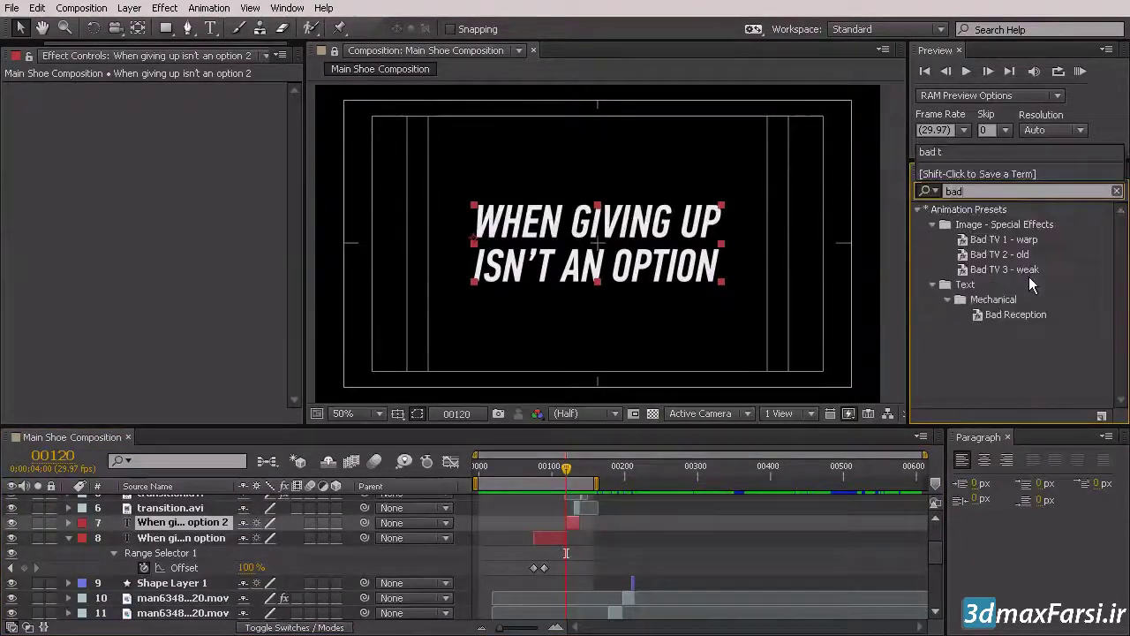
click(1015, 270)
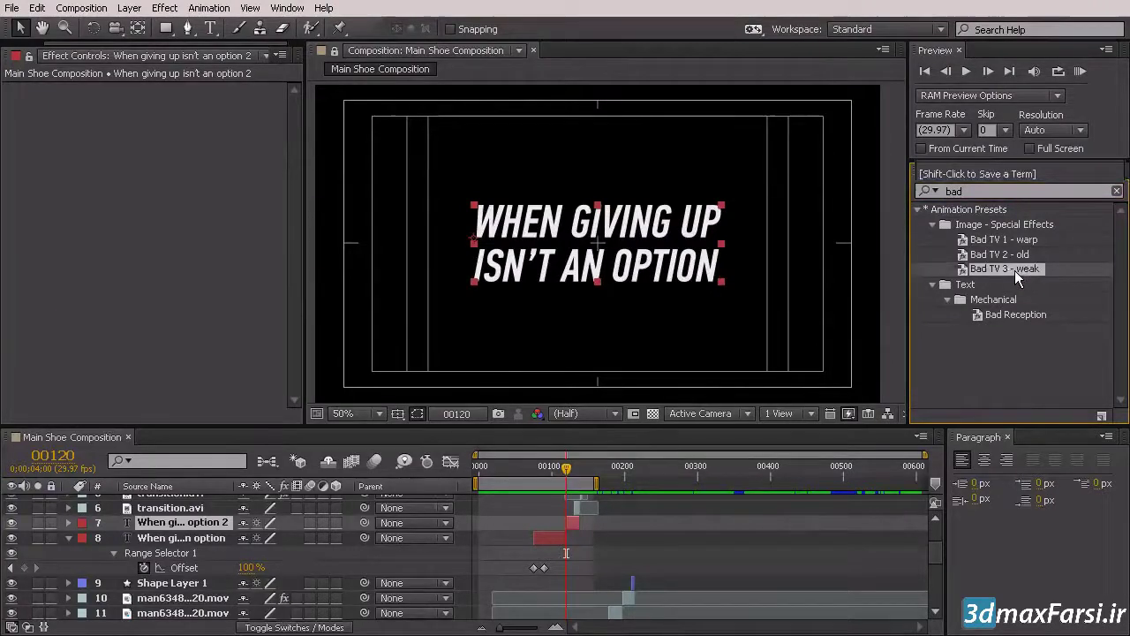
drag(587, 528, 584, 527)
mouse_move(566, 466)
mouse_down()
mouse_move(575, 487)
mouse_move(546, 484)
mouse_move(590, 512)
mouse_move(575, 518)
mouse_move(596, 521)
mouse_up()
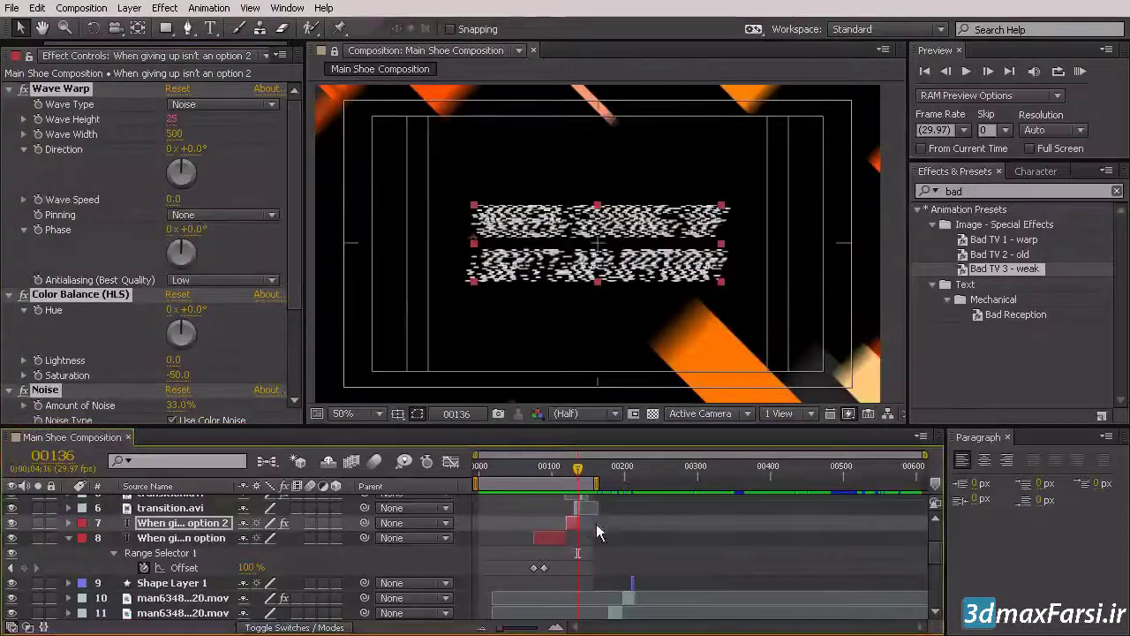
key(ctrl+z)
click(565, 477)
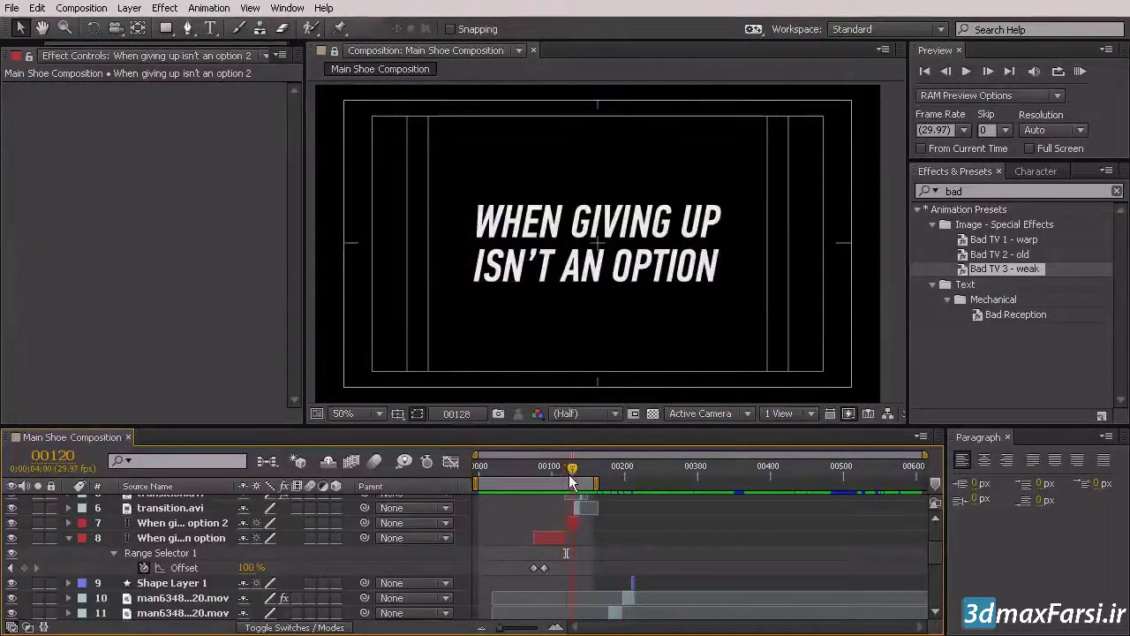
click(570, 476)
click(571, 525)
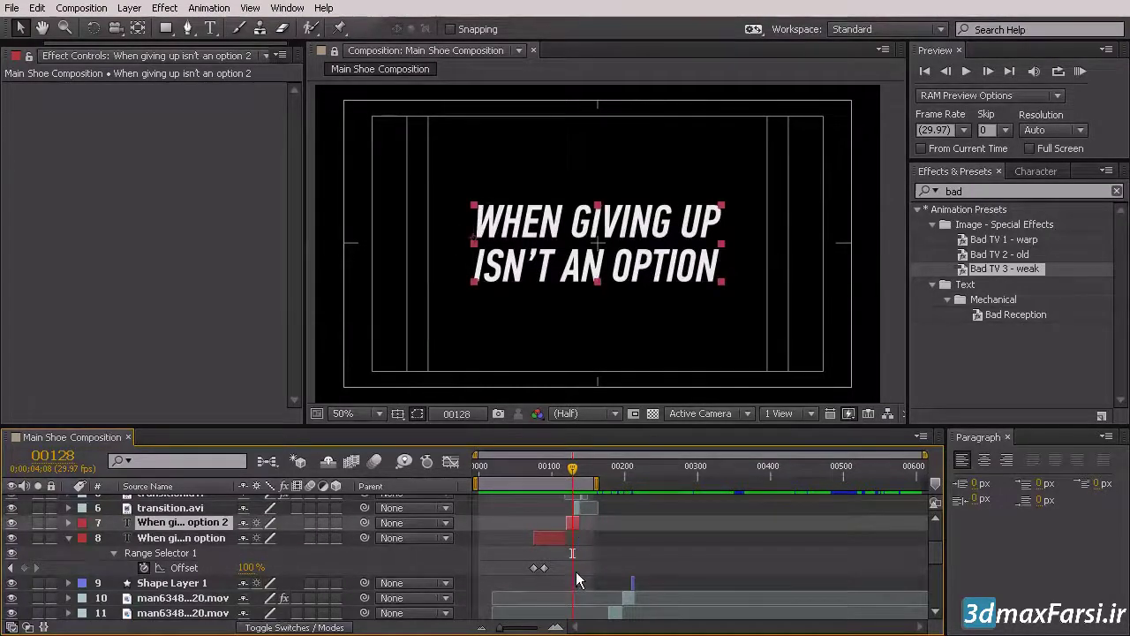
Create a third title copy starting at frame 128 and apply Bad TV 3 - weak to it.
key(ctrl+d)
drag(571, 473, 577, 474)
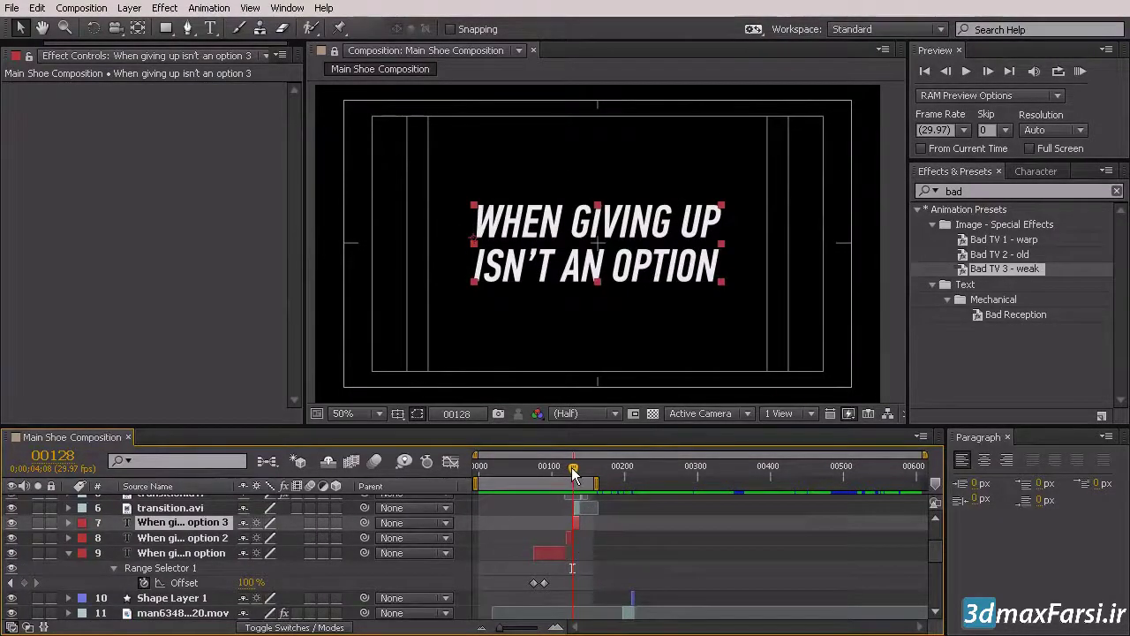
drag(986, 273, 579, 521)
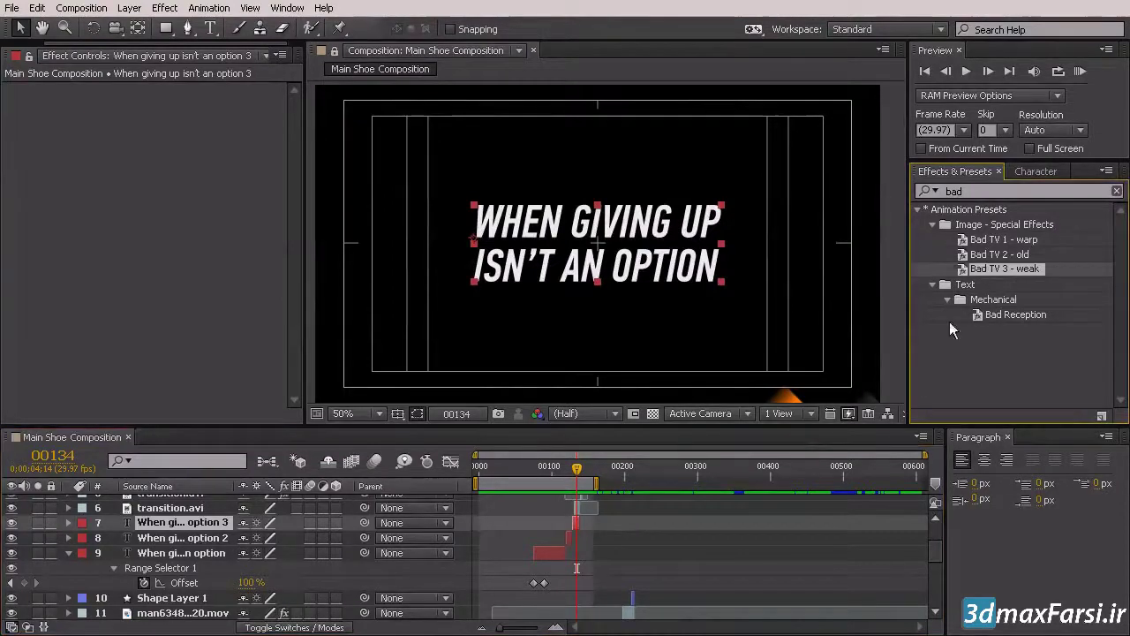
drag(576, 470, 573, 468)
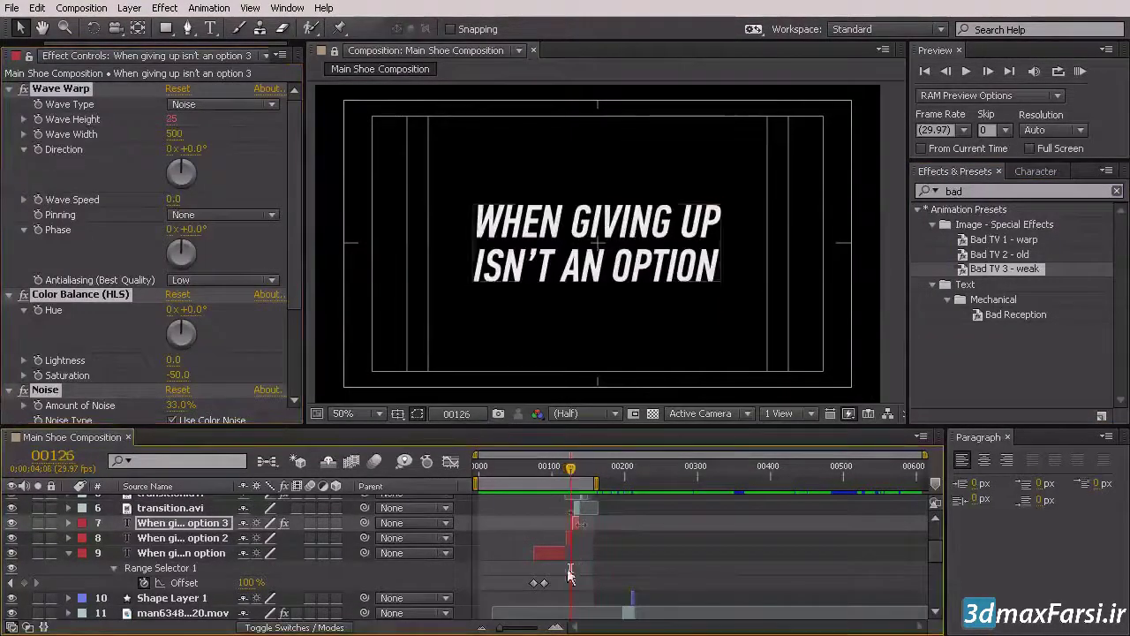
click(570, 538)
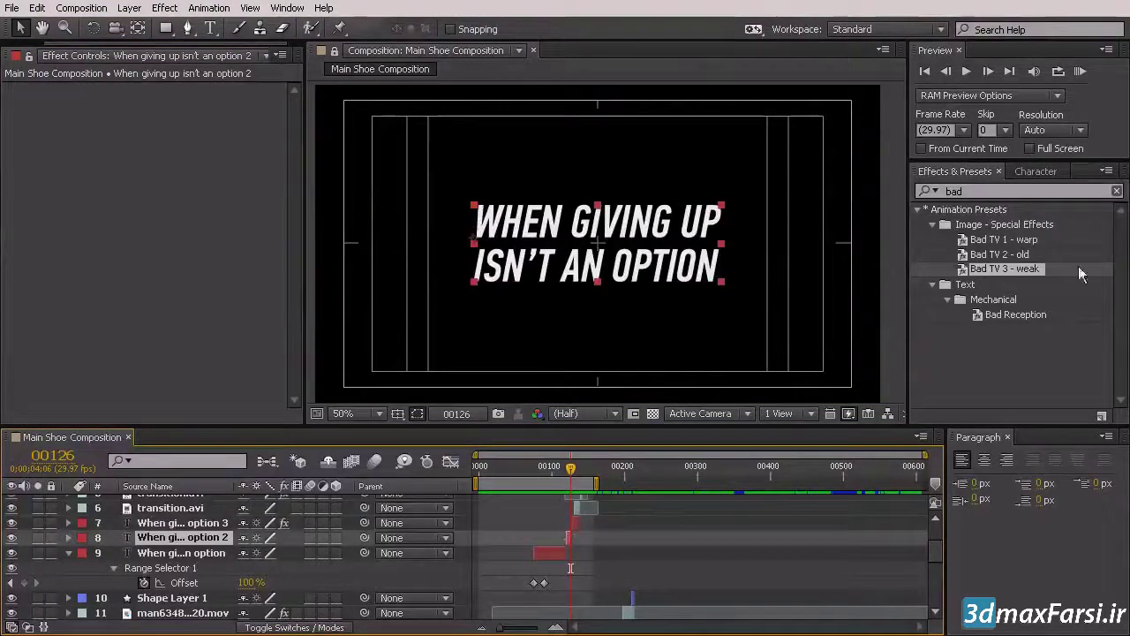
Apply Bad TV 2 - old to the second title copy and check the glitch around frame 131.
drag(993, 259, 562, 544)
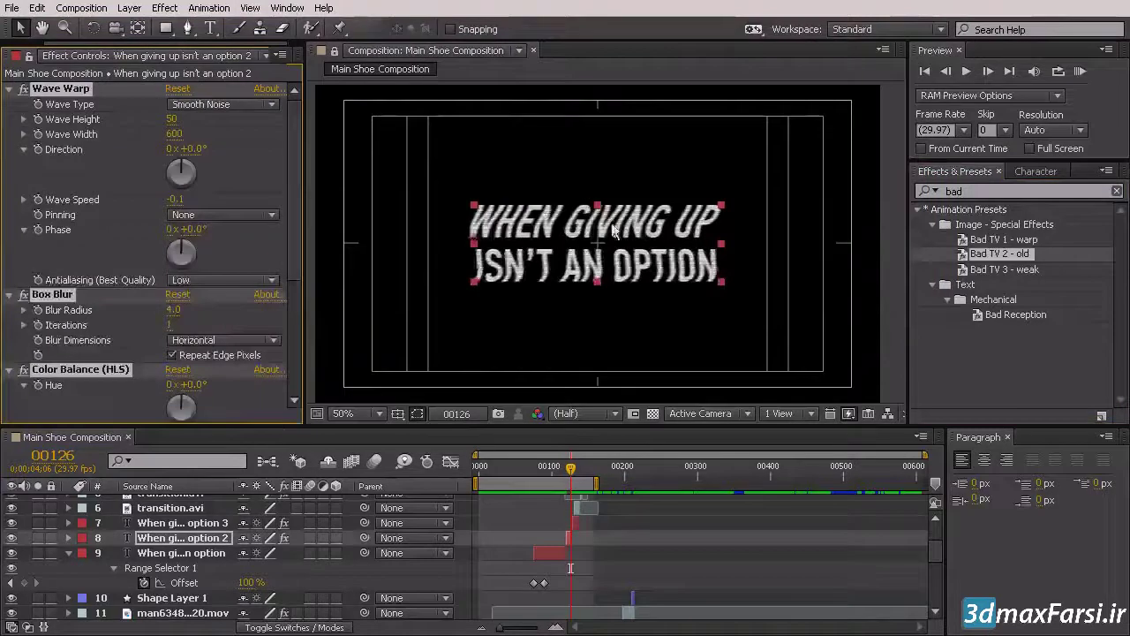
mouse_move(572, 471)
mouse_down()
mouse_move(567, 493)
mouse_move(580, 500)
mouse_up()
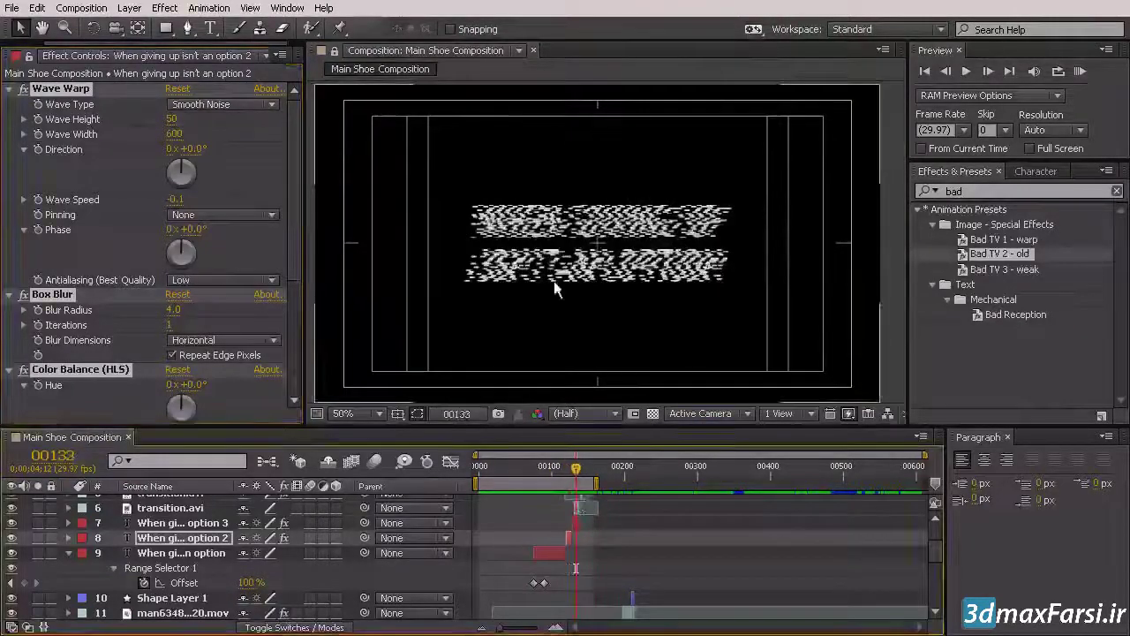
mouse_move(582, 501)
mouse_down()
mouse_move(582, 474)
mouse_move(578, 530)
mouse_move(655, 589)
mouse_up()
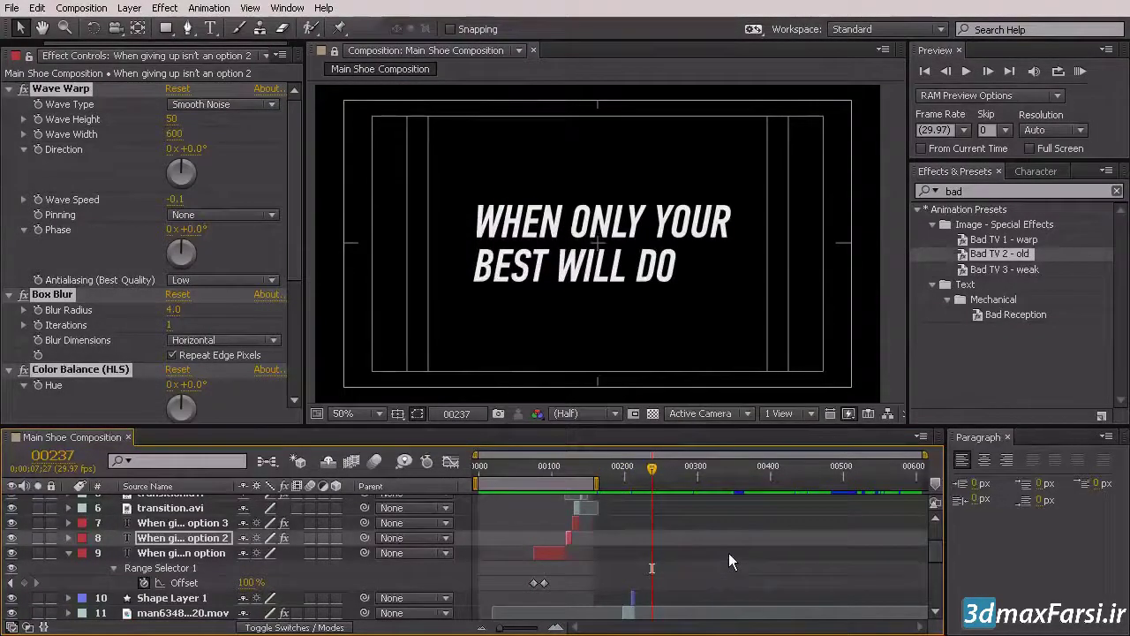
Search 'slow' and drag Slow Fade On onto the 'WHEN ONLY YOUR BEST WILL DO' layer 15.
scroll(728, 553, down, 2)
scroll(728, 550, down, 2)
scroll(728, 551, down, 2)
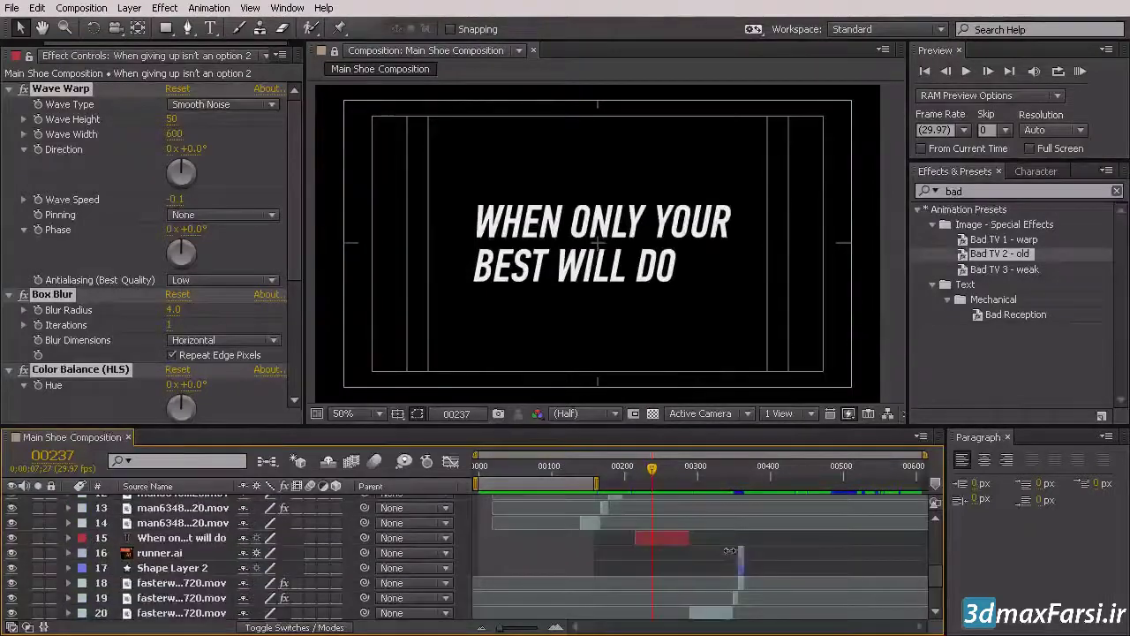
click(994, 190)
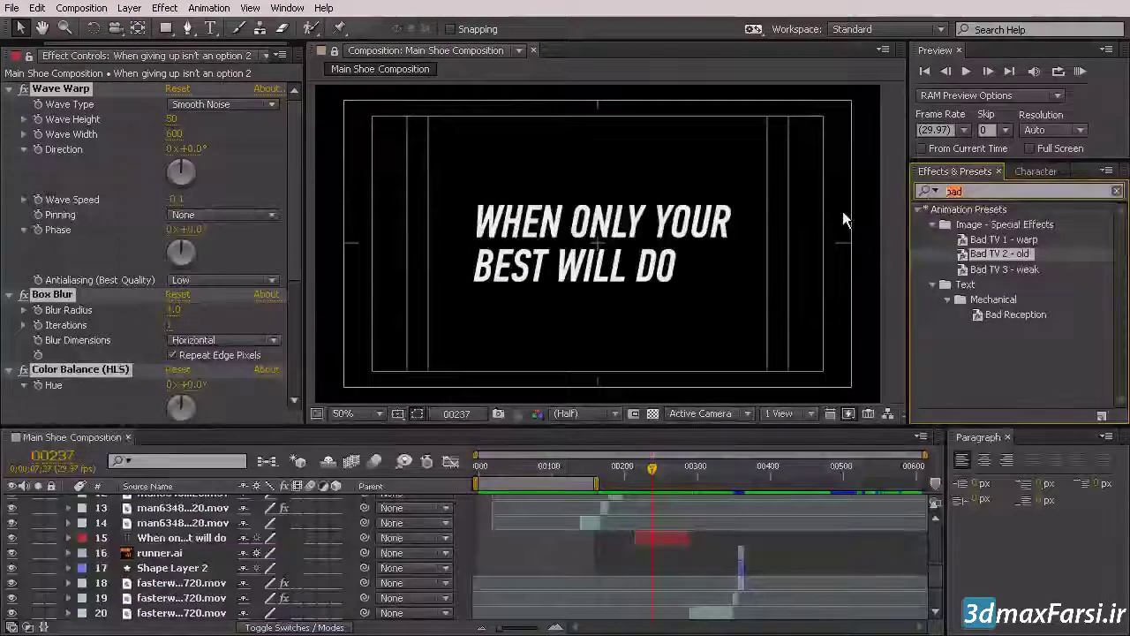
text(slow)
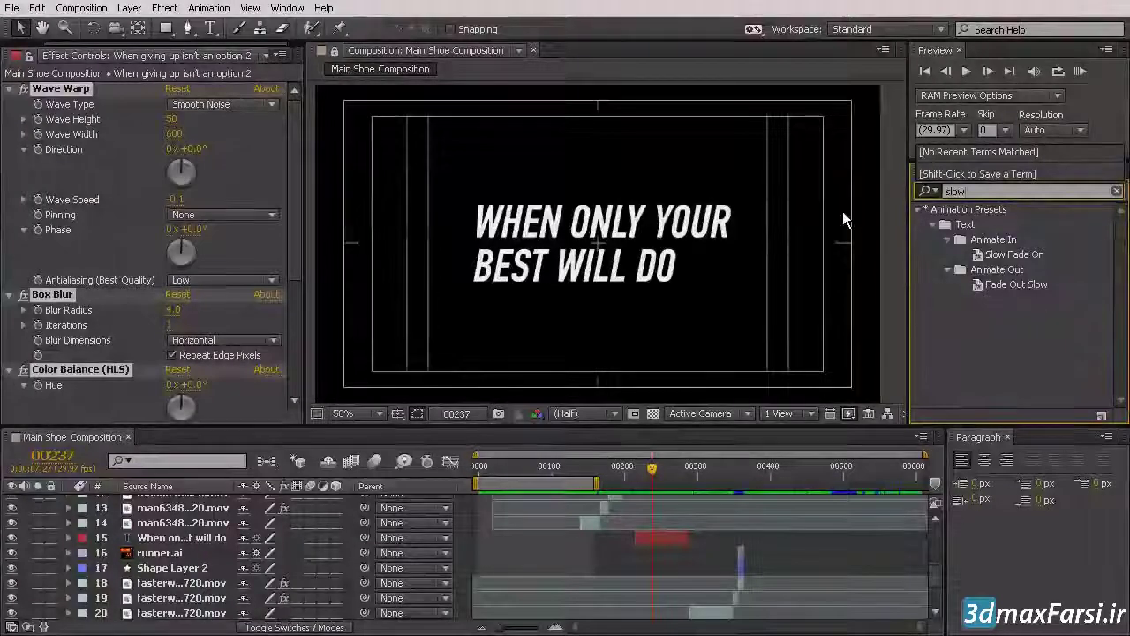
click(1009, 255)
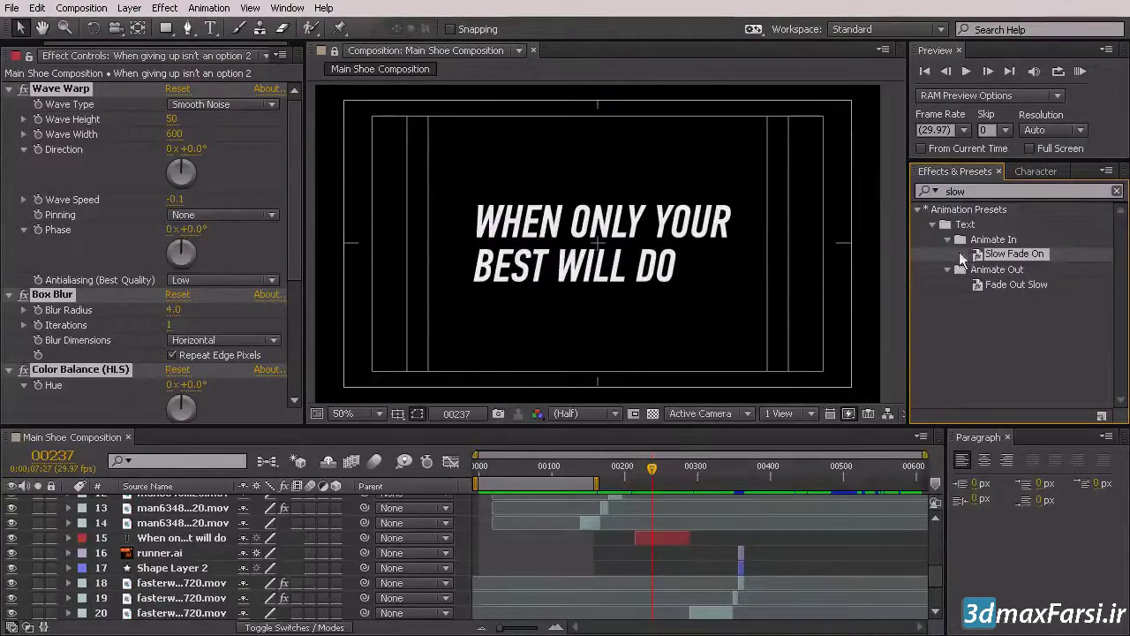
drag(997, 256, 658, 537)
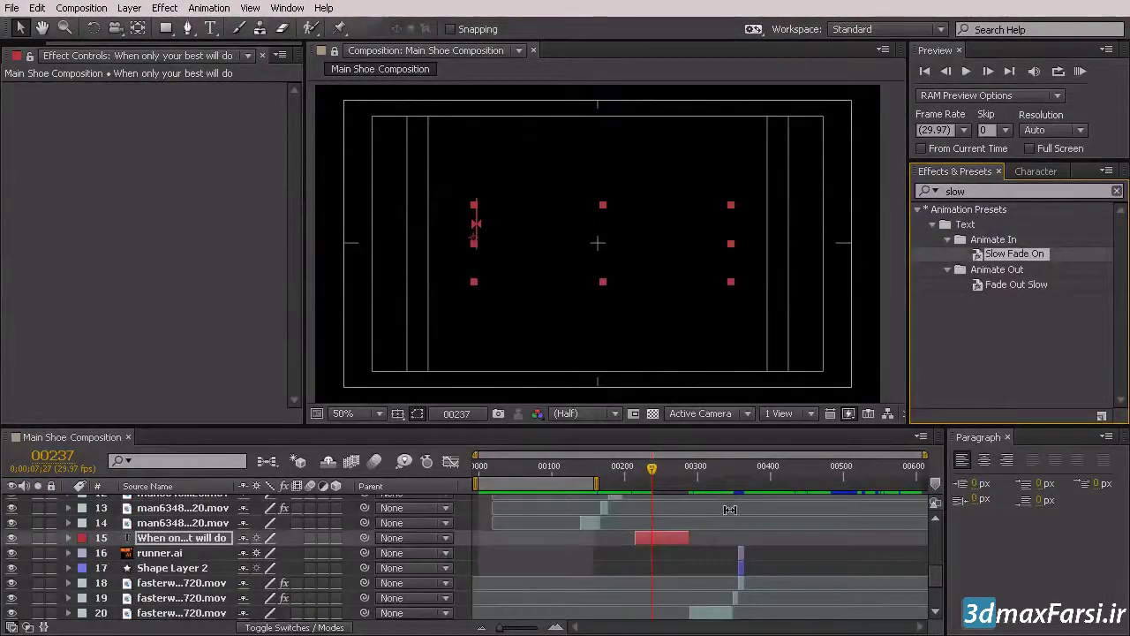
Reveal layer 15's Offset keyframes and shift both so the fade-on begins at frame 214.
click(672, 539)
key(u)
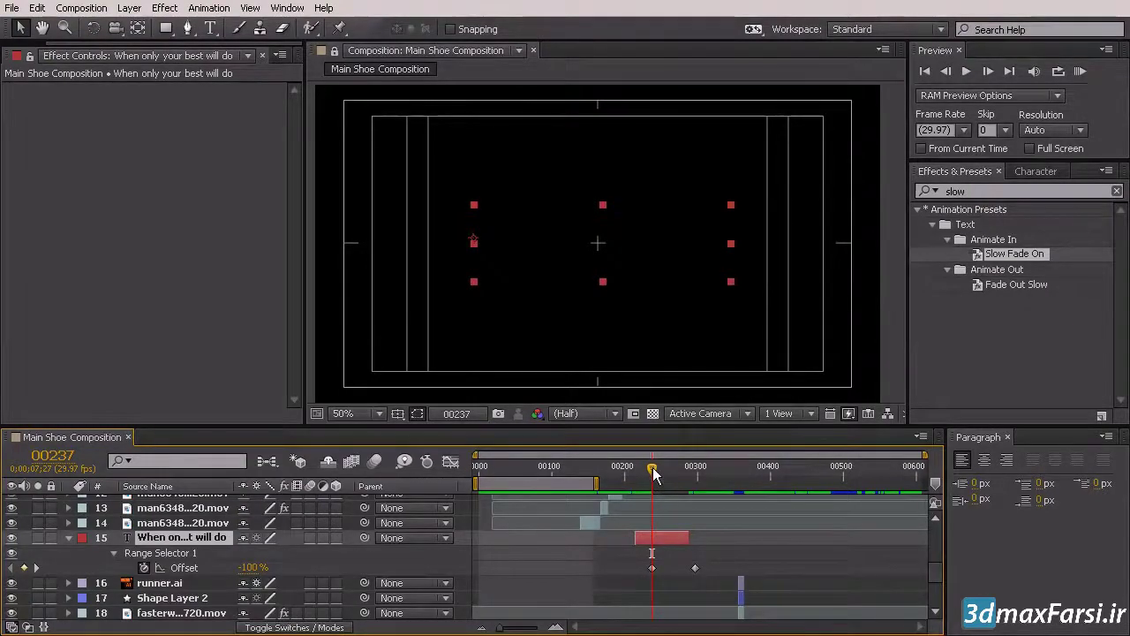
drag(654, 474, 674, 479)
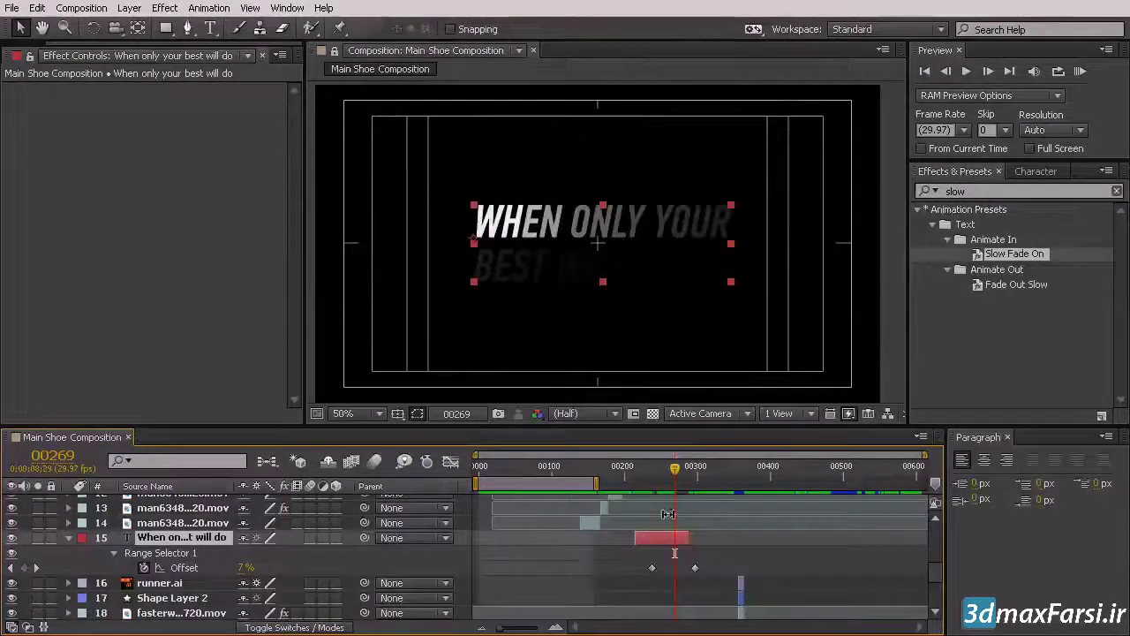
mouse_move(704, 556)
mouse_down()
mouse_move(639, 574)
mouse_move(673, 572)
mouse_move(680, 605)
mouse_up()
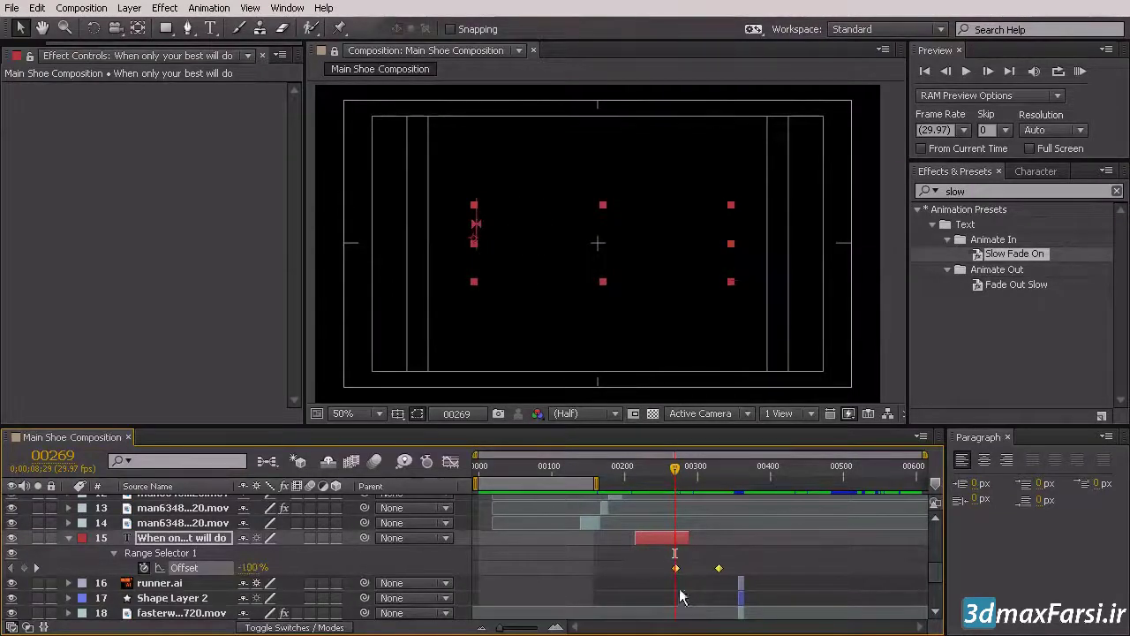
drag(676, 468, 635, 476)
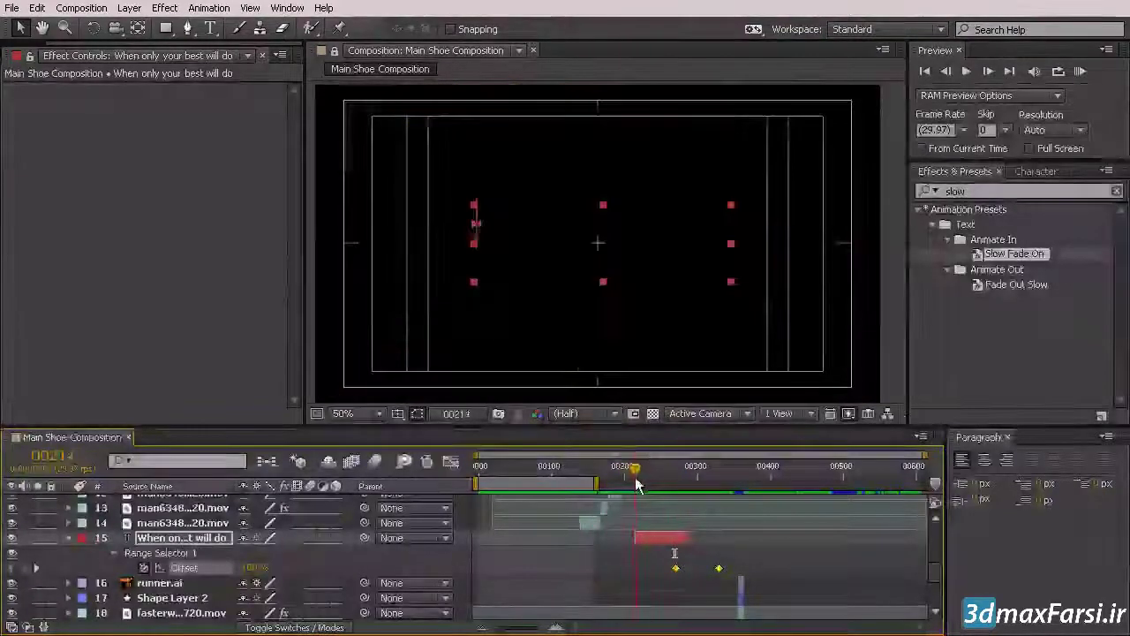
drag(675, 568, 639, 578)
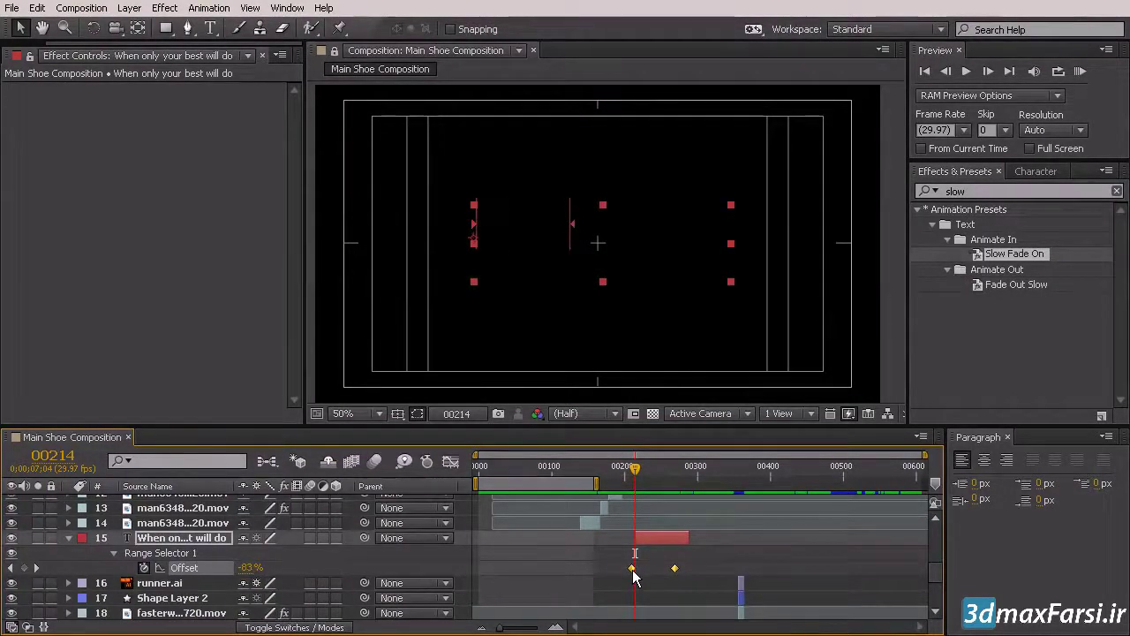
click(664, 583)
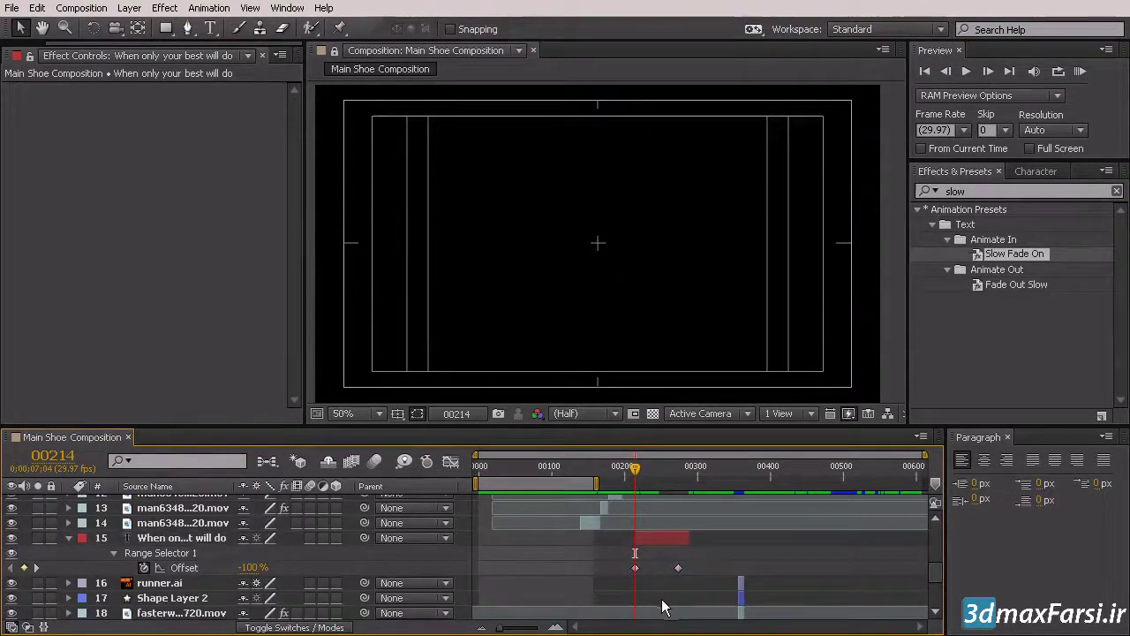
click(704, 540)
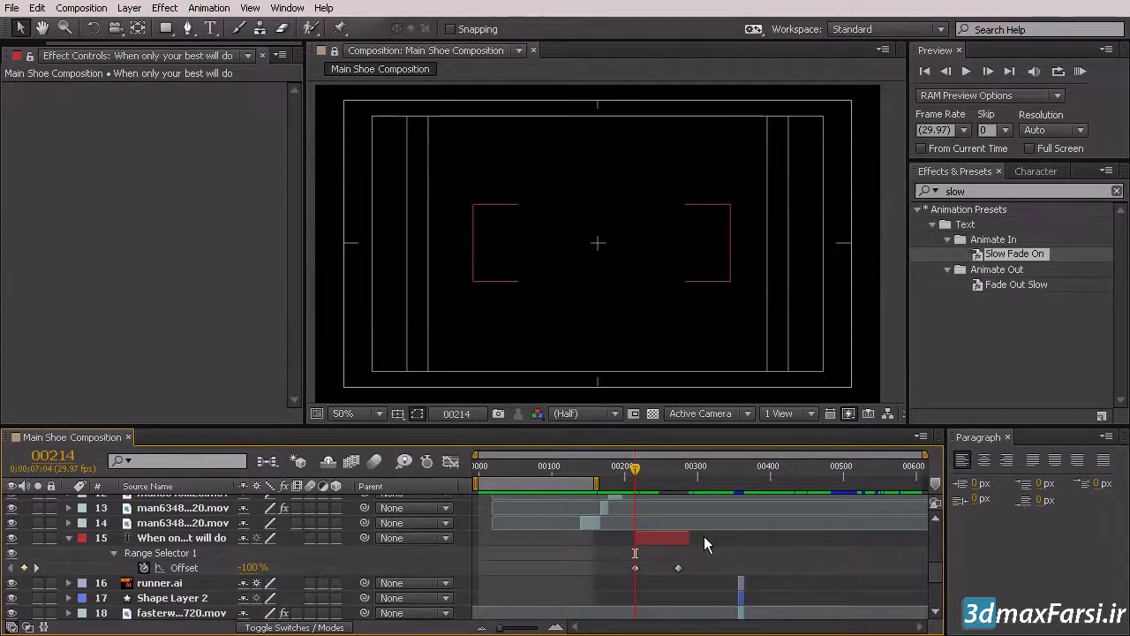
Move the final 100% Offset keyframe of 'When only your best will do' to near frame 229, then scrub to check the faster fade.
key(shift+Page_Down)
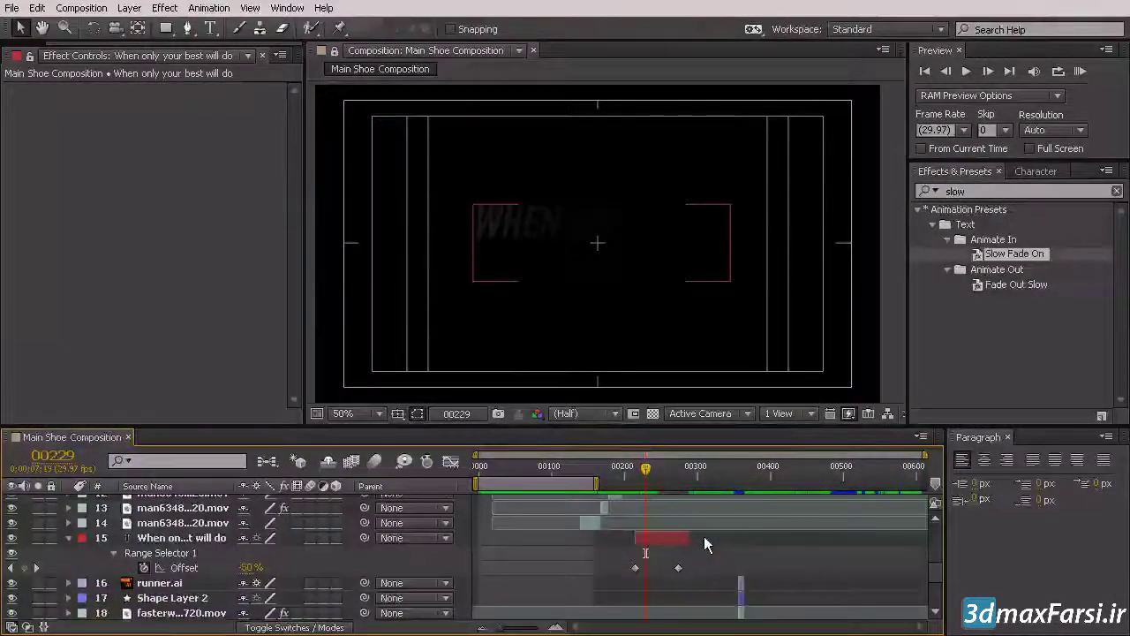
drag(681, 567, 648, 570)
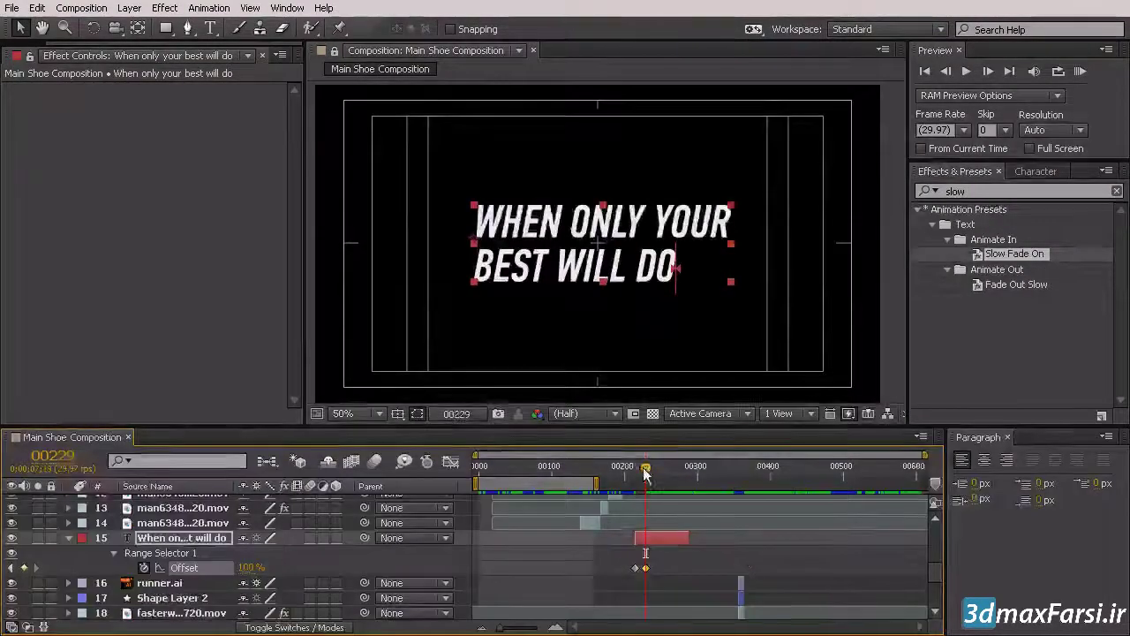
drag(645, 477, 683, 525)
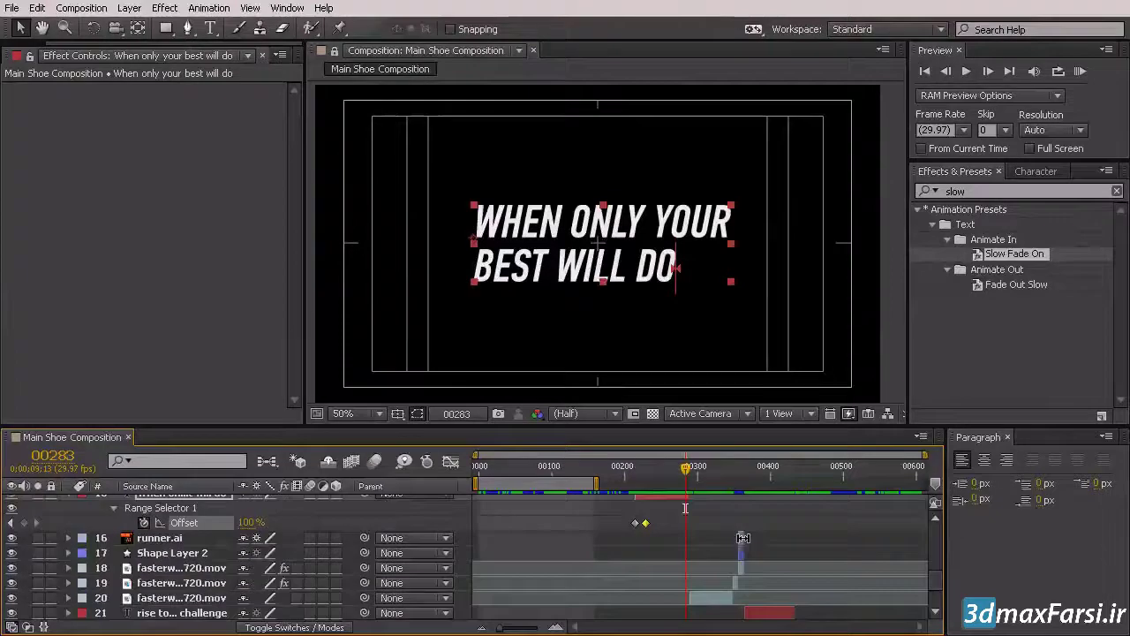
drag(682, 473, 677, 475)
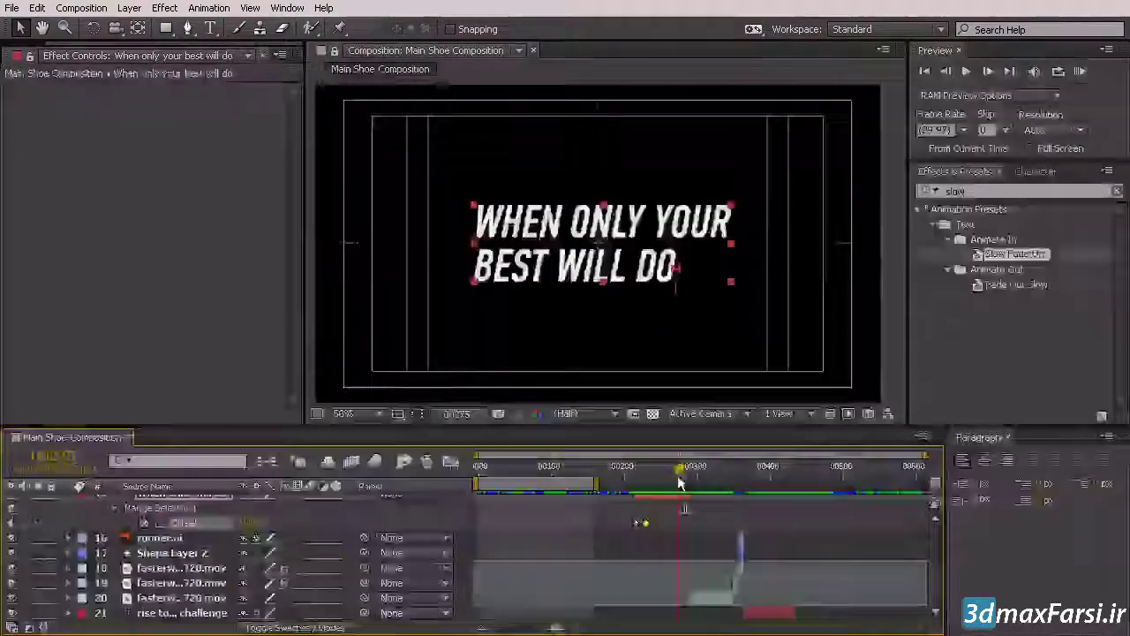
scroll(684, 560, up, 3)
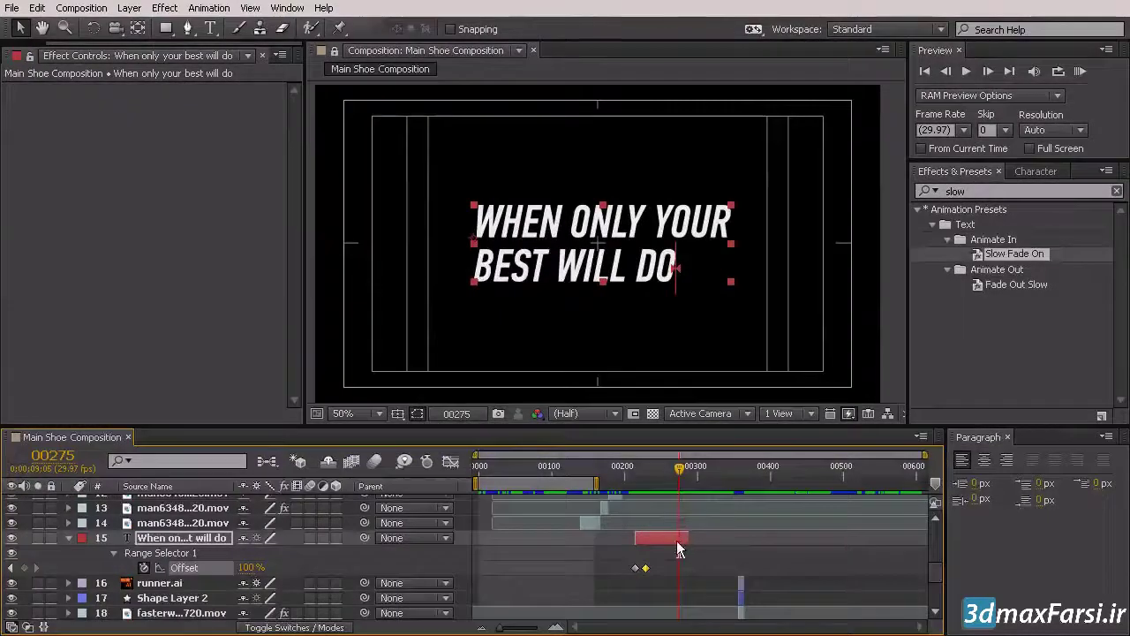
Split the title layer twice, at the current frame and again at frame 282.
key(ctrl+shift+d)
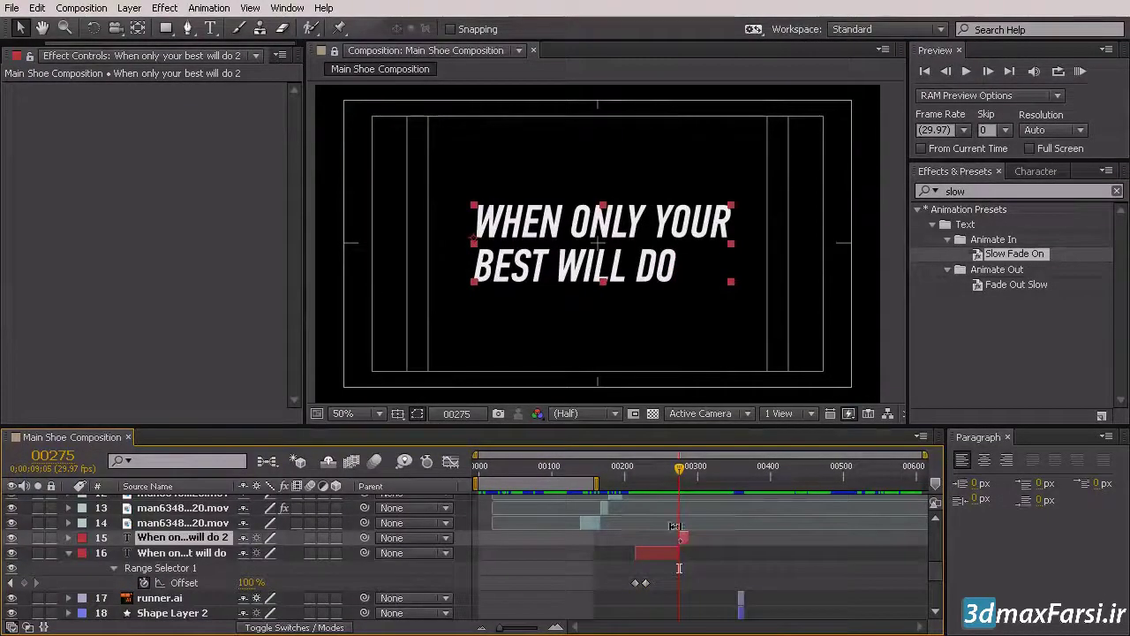
drag(681, 468, 685, 475)
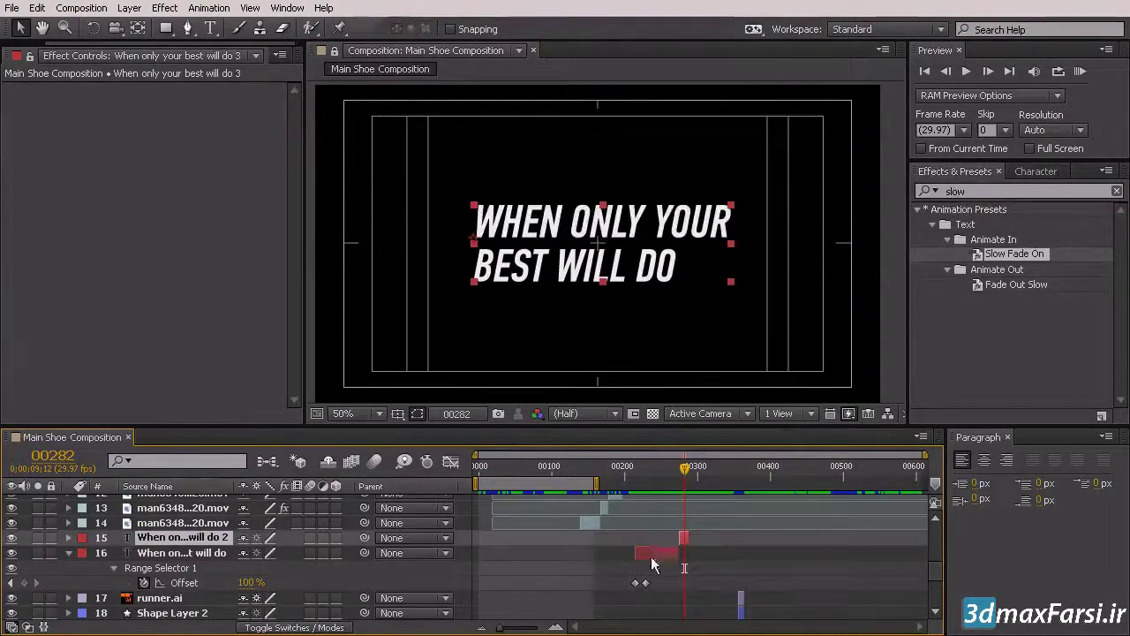
key(ctrl+shift+d)
drag(680, 467, 681, 468)
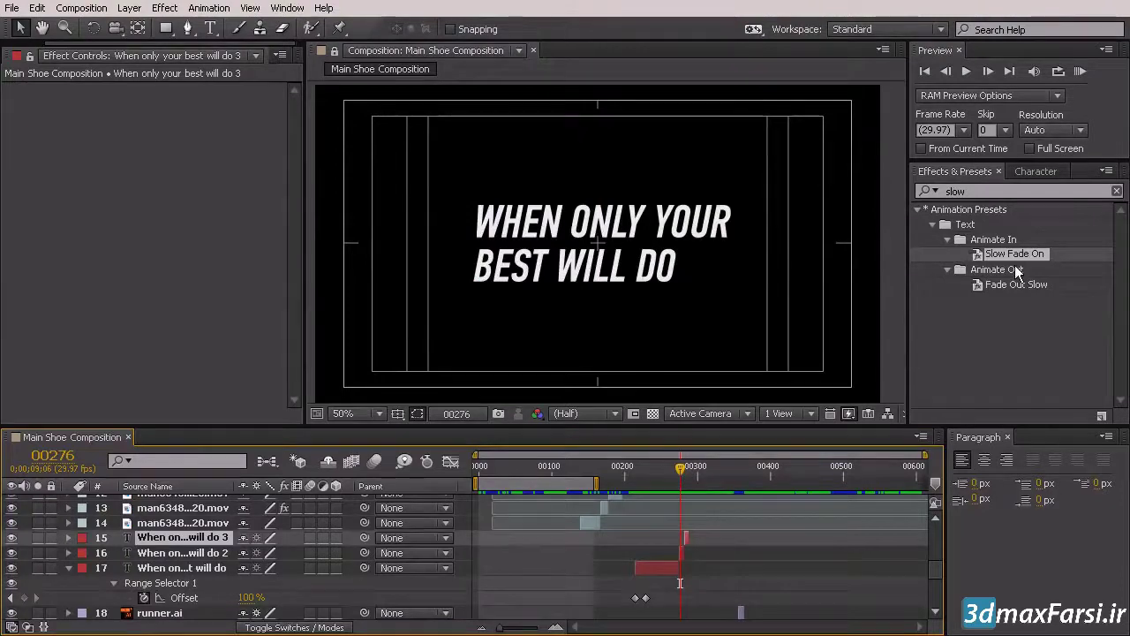
Apply Bad TV 2 - old to the second title piece and Bad TV 3 - weak to the third.
click(934, 194)
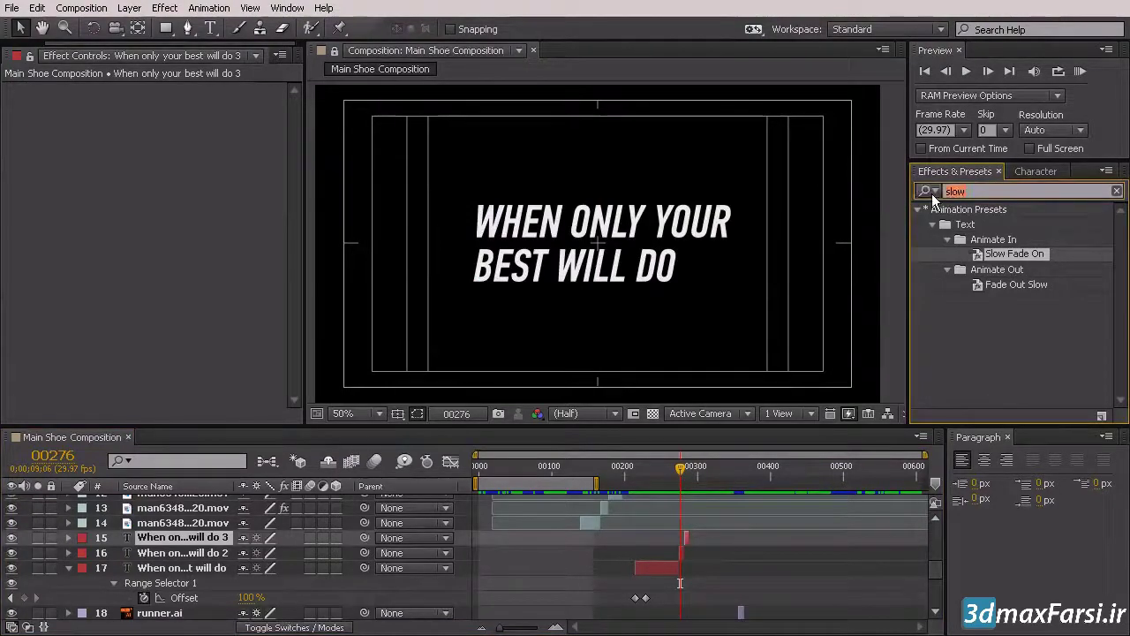
text(bad)
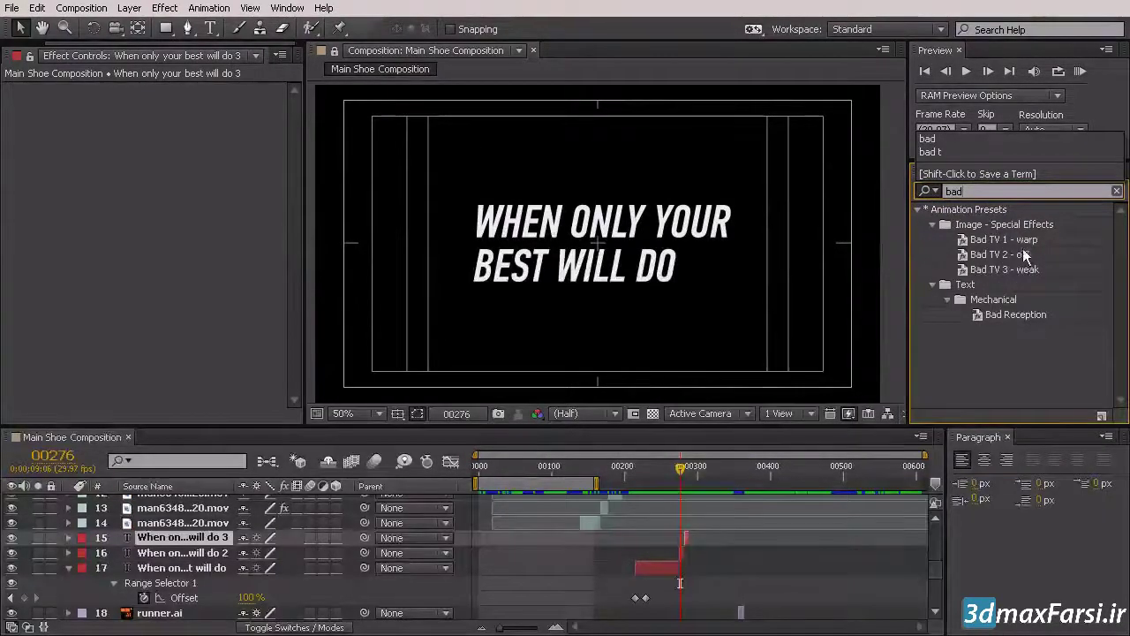
click(999, 254)
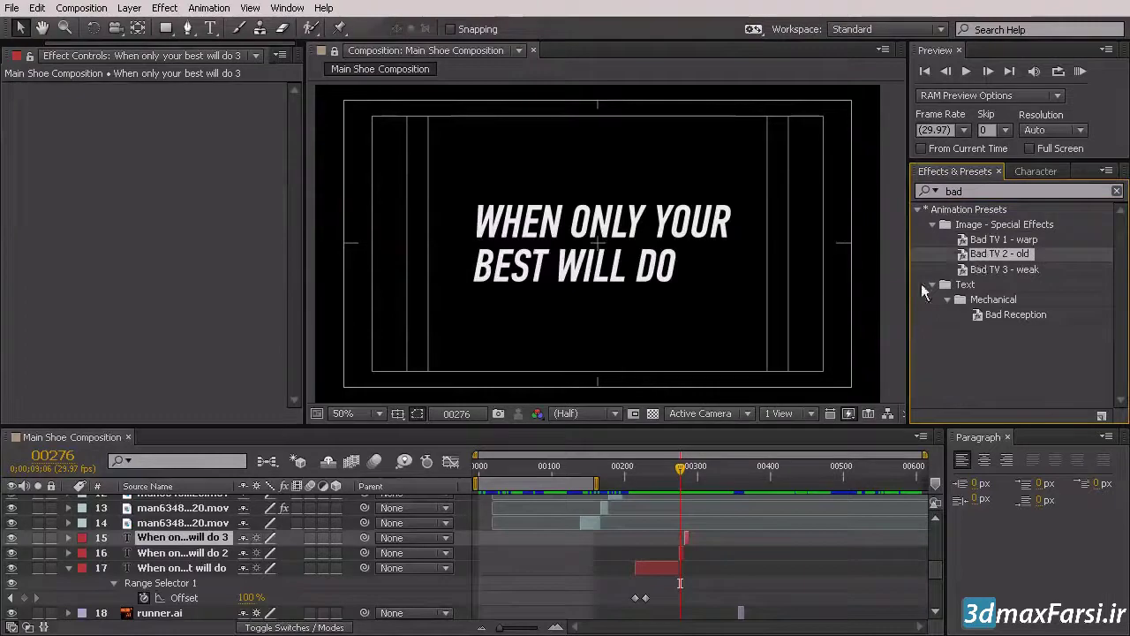
drag(999, 254, 679, 551)
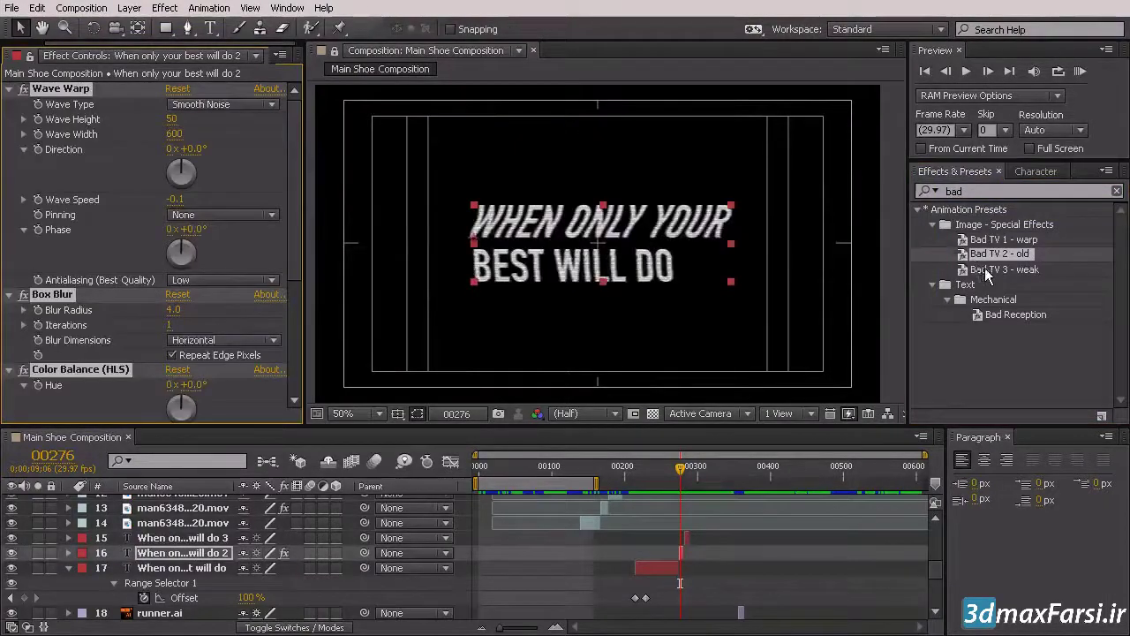
drag(986, 270, 691, 536)
Scrub through the glitched title, then select the original title layer.
drag(694, 468, 744, 487)
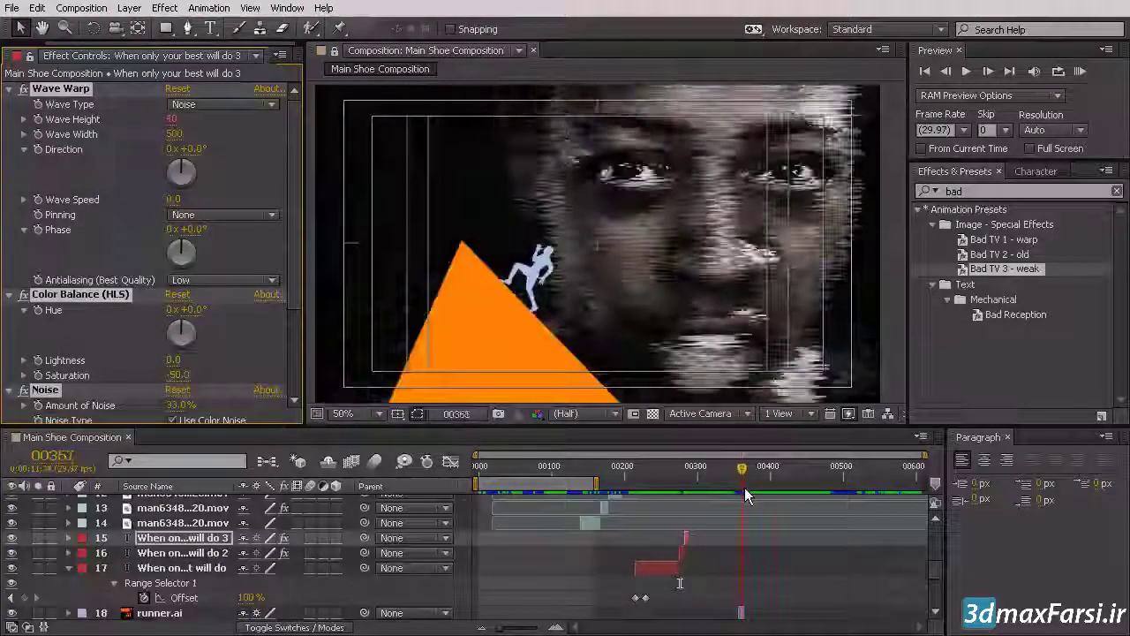
mouse_move(744, 487)
mouse_down()
mouse_move(633, 475)
mouse_move(642, 475)
mouse_up()
click(648, 568)
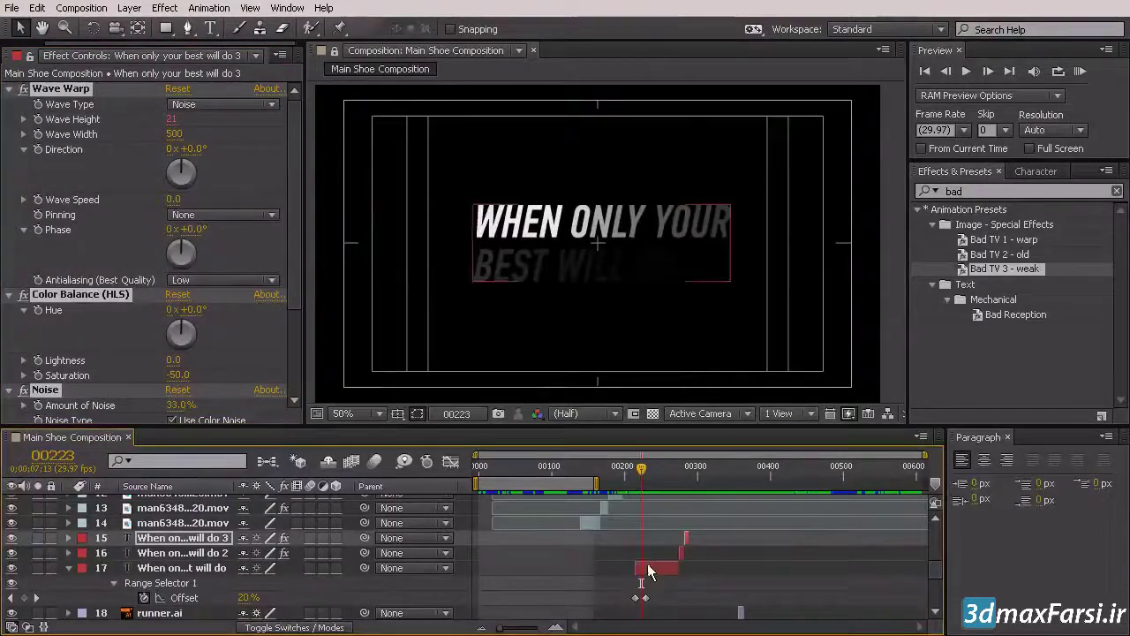
click(653, 565)
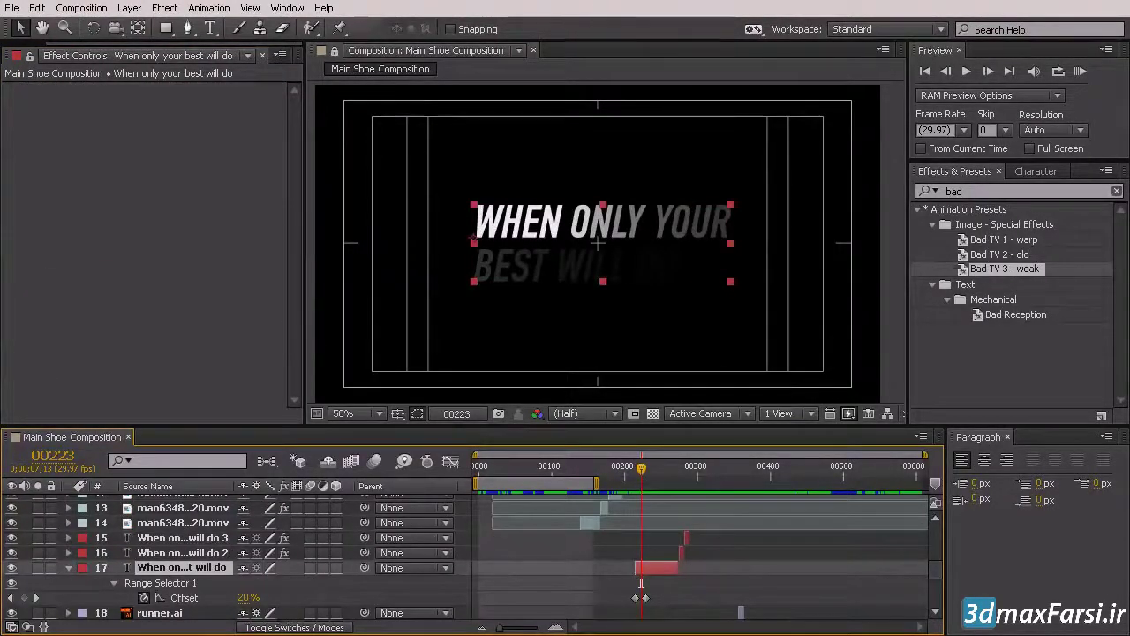
Split the original title layer at frames 223 and 228, and give the new piece Bad TV 3 - weak.
key(ctrl+shift+d)
drag(640, 477, 646, 475)
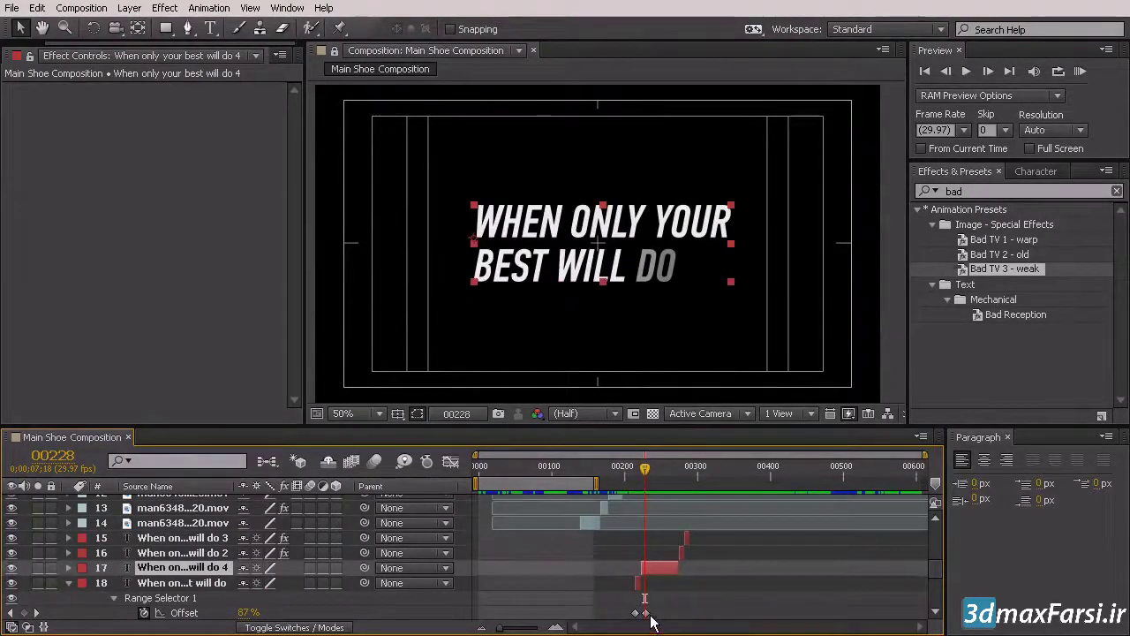
key(ctrl+shift+d)
click(642, 468)
drag(642, 474, 643, 467)
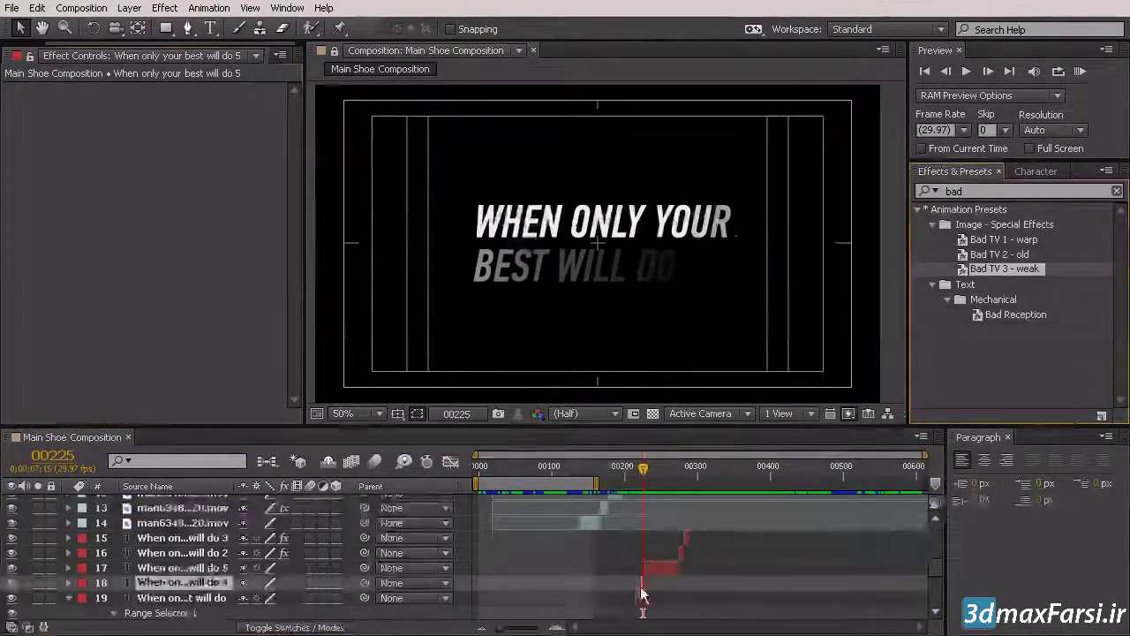
drag(1011, 274, 642, 583)
Preview the title flickering between clean and glitched text.
mouse_move(624, 467)
mouse_down()
mouse_move(681, 502)
mouse_move(613, 496)
mouse_move(664, 505)
mouse_move(644, 494)
mouse_up()
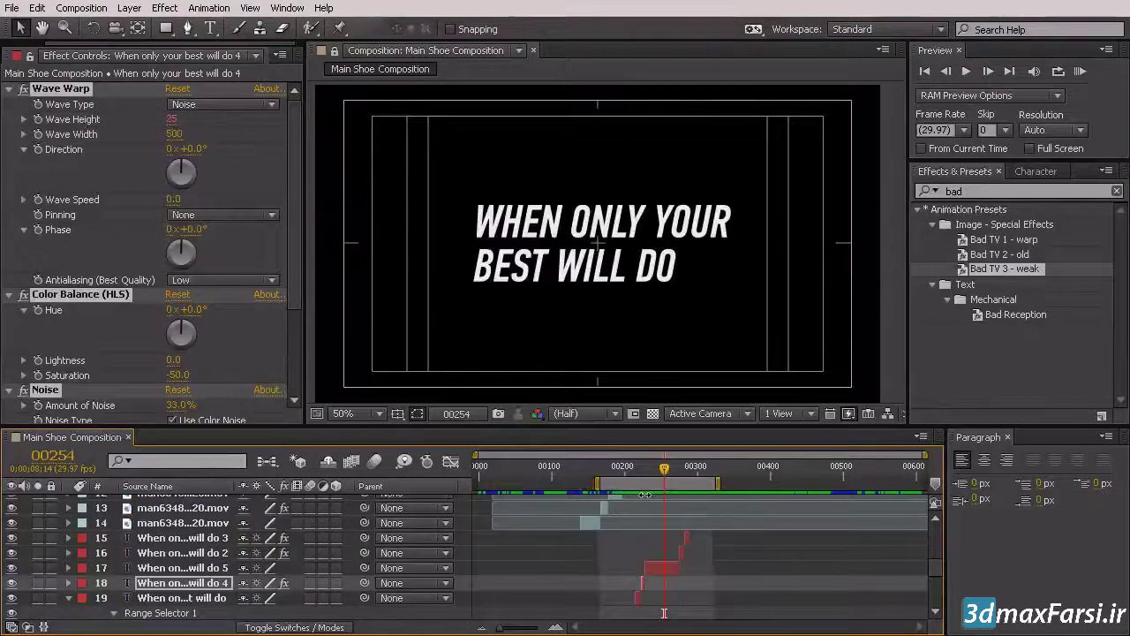
click(1086, 72)
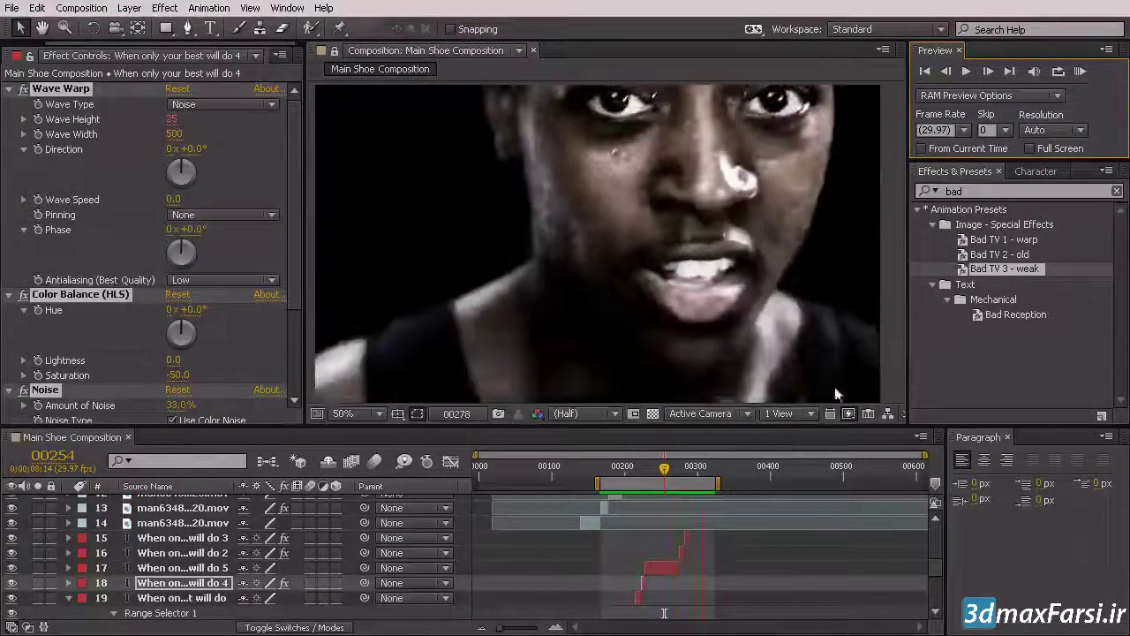
mouse_move(678, 477)
mouse_down()
mouse_move(696, 498)
mouse_move(647, 499)
mouse_move(690, 520)
mouse_move(607, 521)
mouse_move(697, 516)
mouse_up()
Move to frame 369 and select the RISE TO THE CHALLENGE title layer.
scroll(698, 517, down, 3)
scroll(698, 516, down, 6)
drag(685, 485, 799, 490)
click(754, 465)
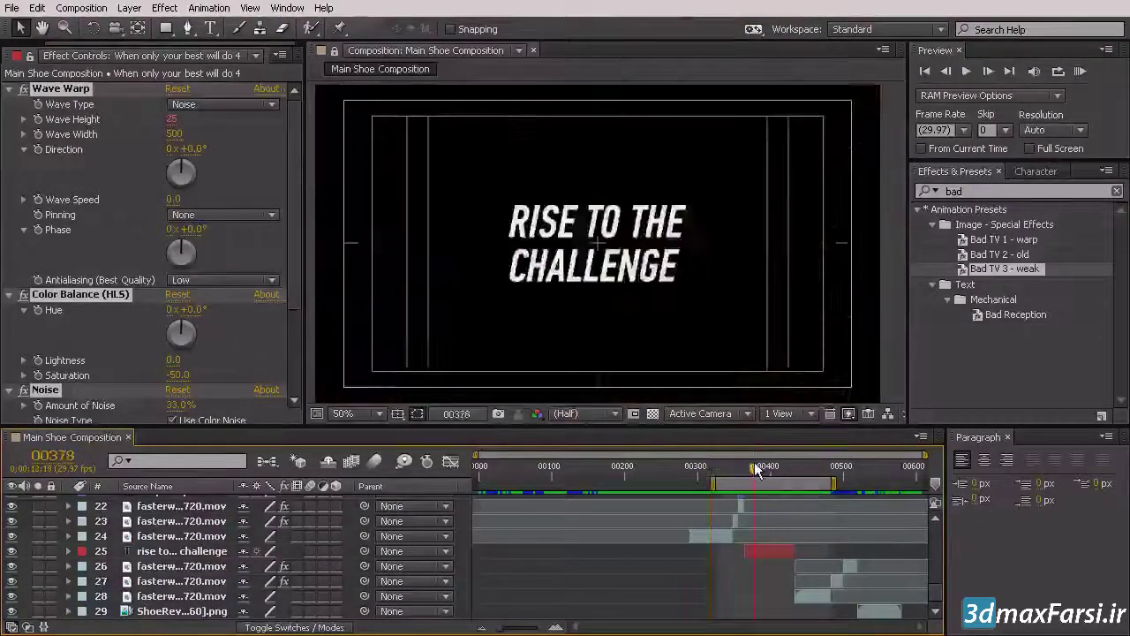
click(743, 474)
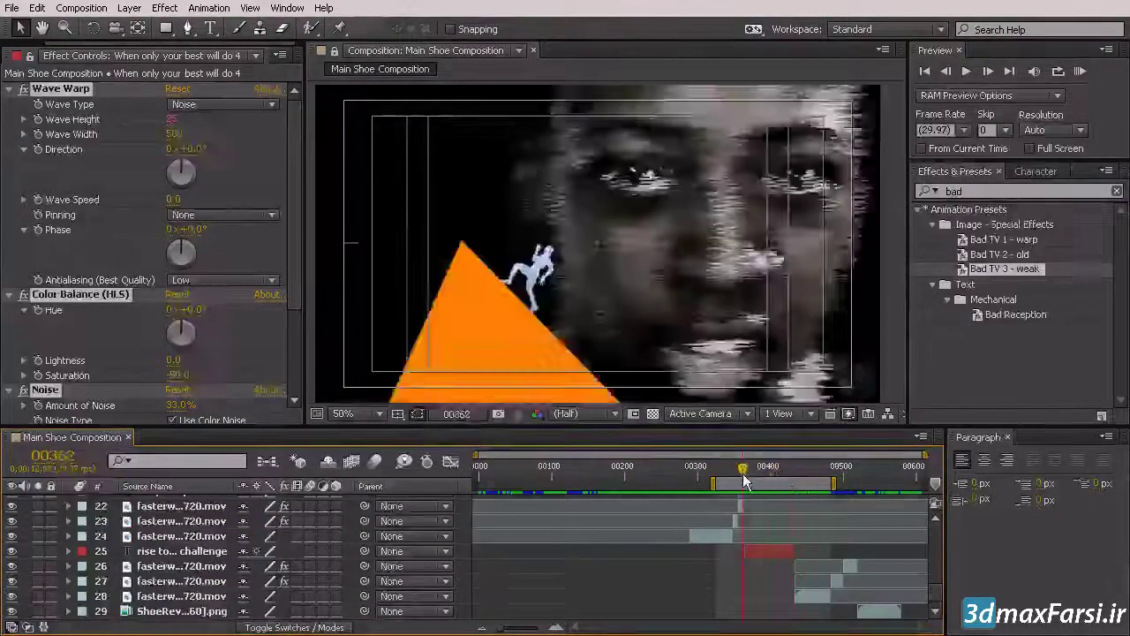
drag(746, 473, 746, 468)
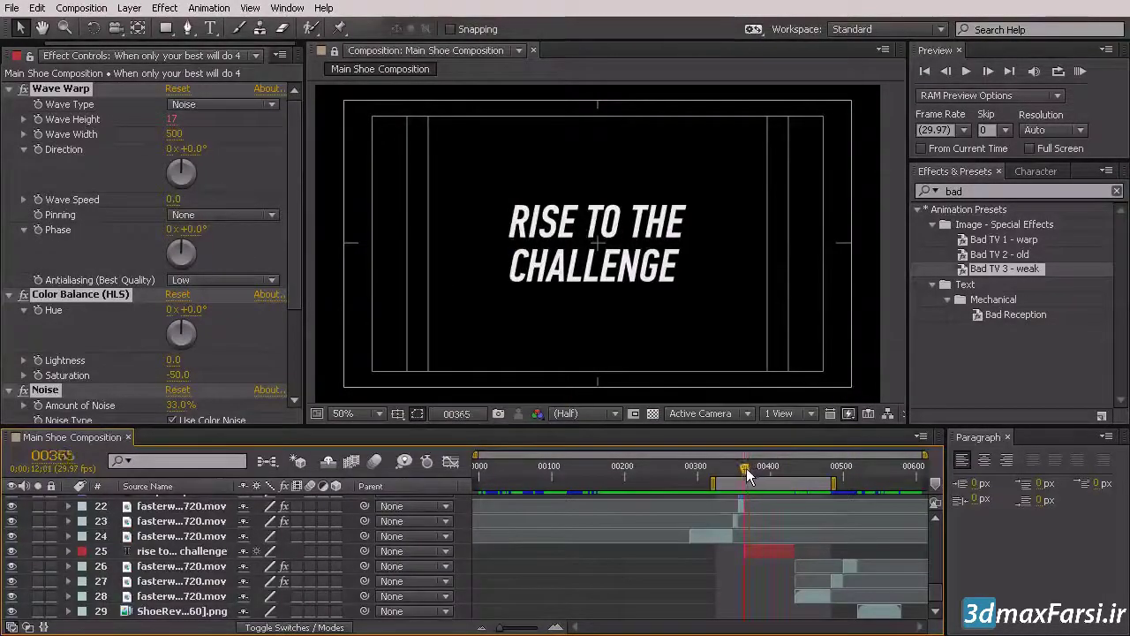
click(765, 552)
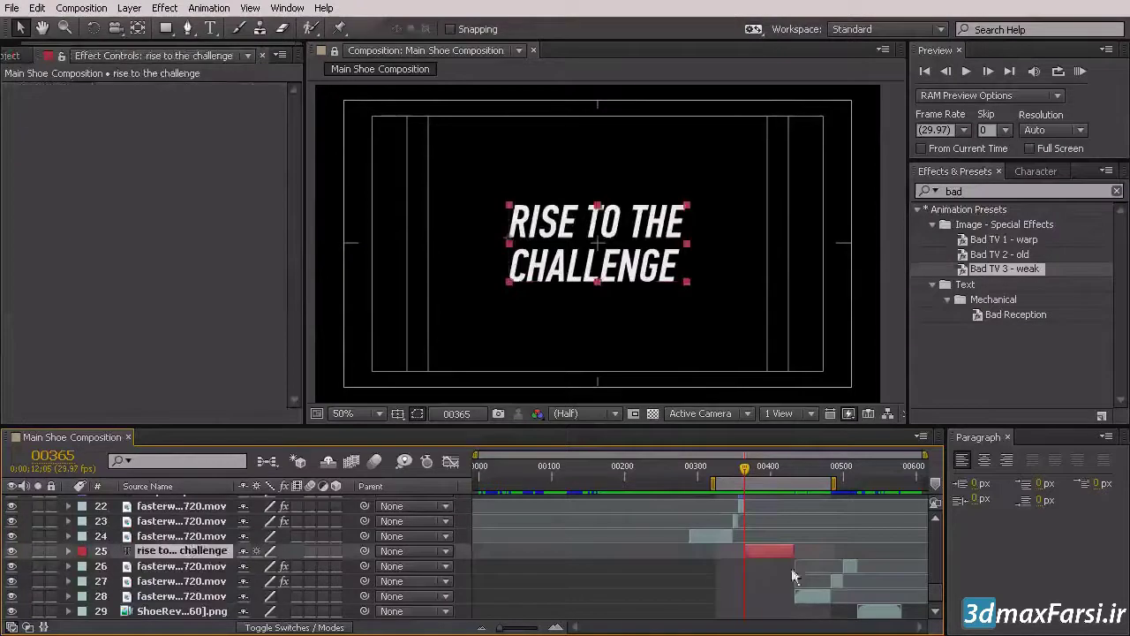
Apply the Slow Fade On preset to the RISE TO THE CHALLENGE layer.
double_click(969, 192)
text(soow)
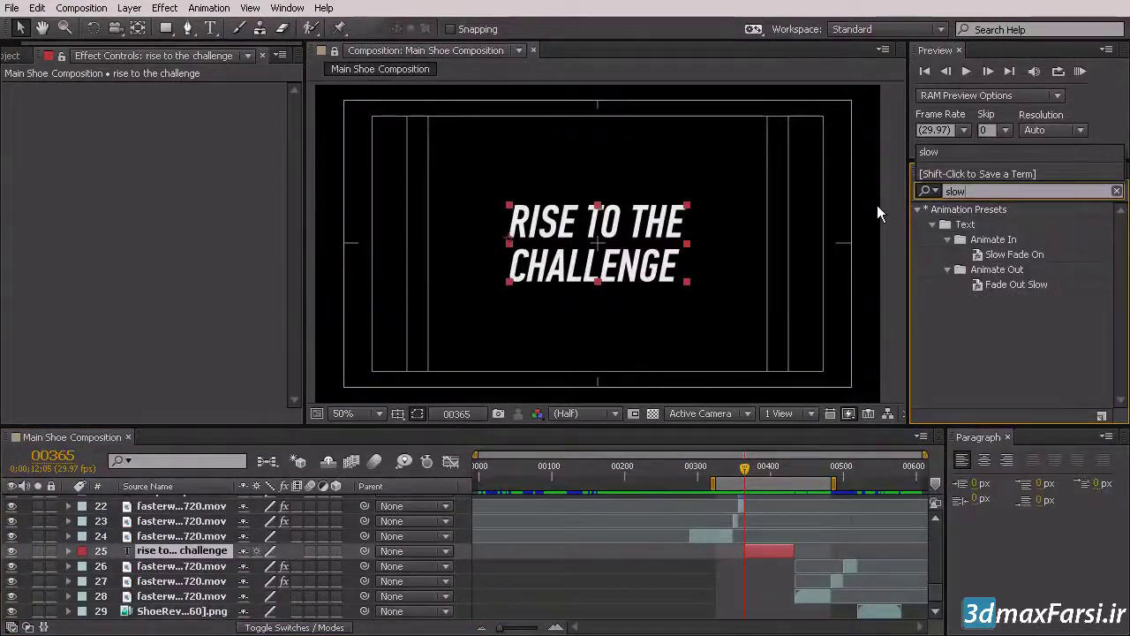
click(1011, 254)
drag(1002, 260, 773, 547)
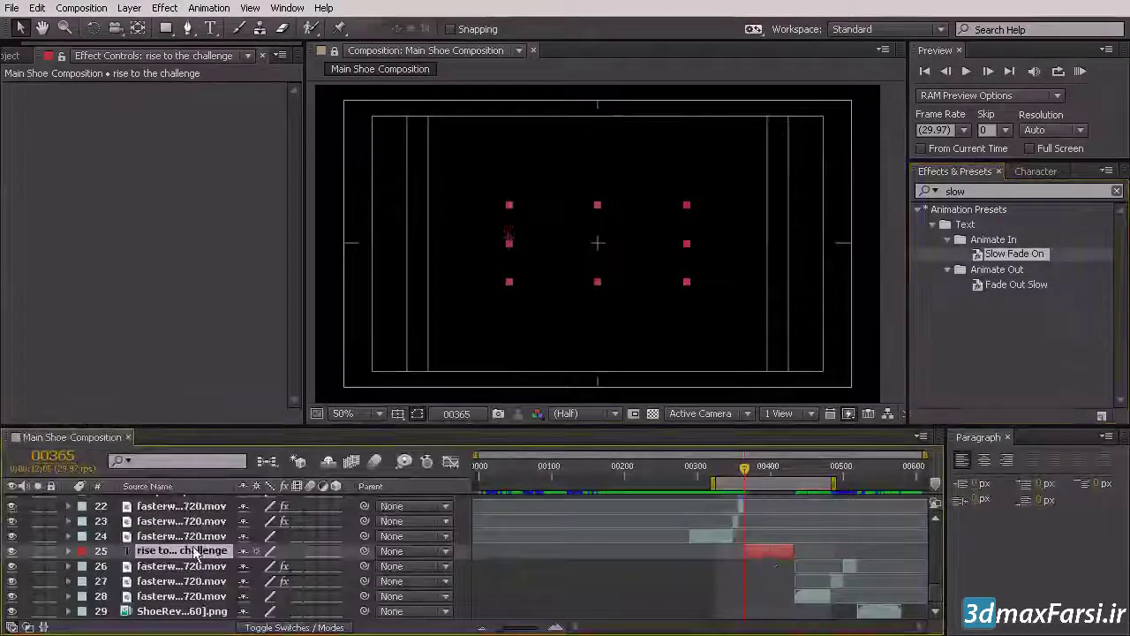
Move the end Offset keyframe earlier so the fade completes by frame 380, then preview it.
key(u)
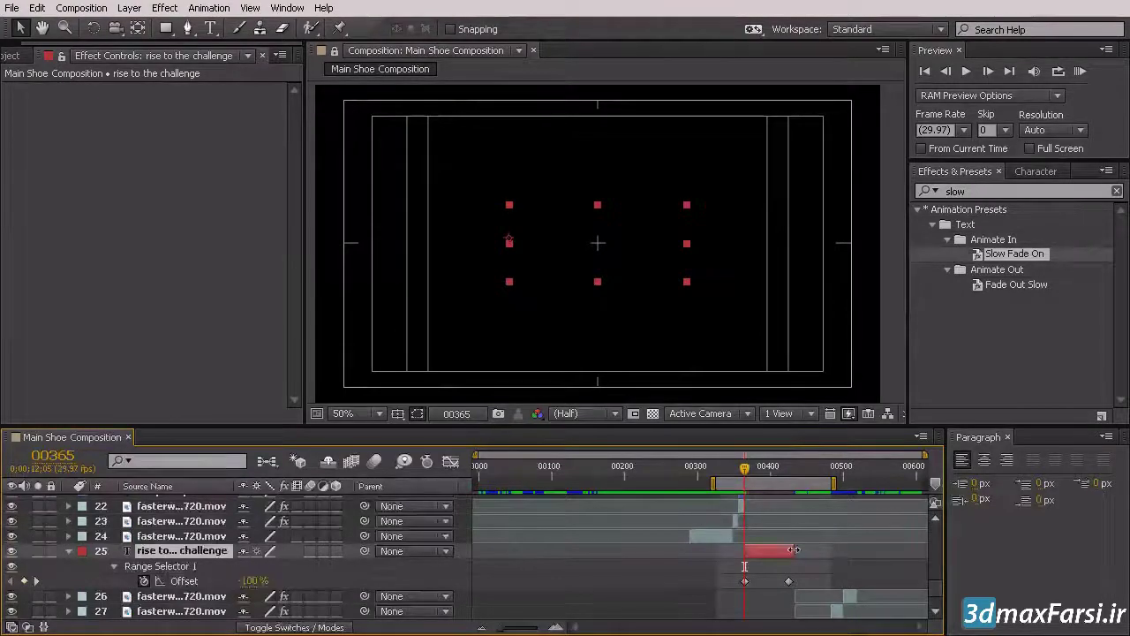
key(shift+Page_Down)
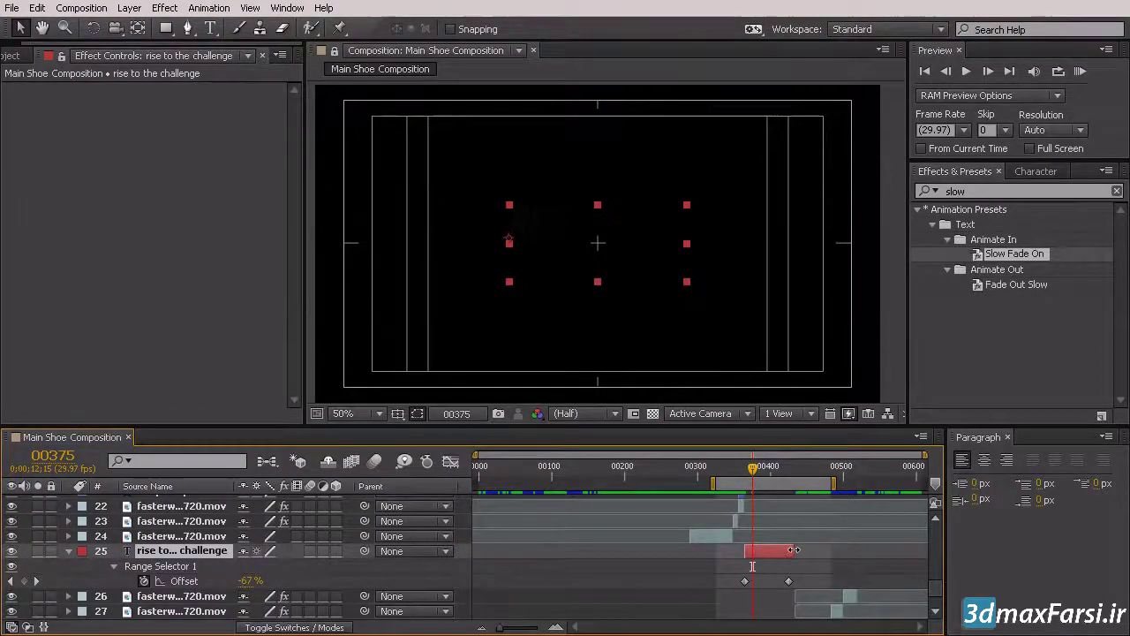
key(Page_Down)
key(Page_Down)
key(Page_Down)
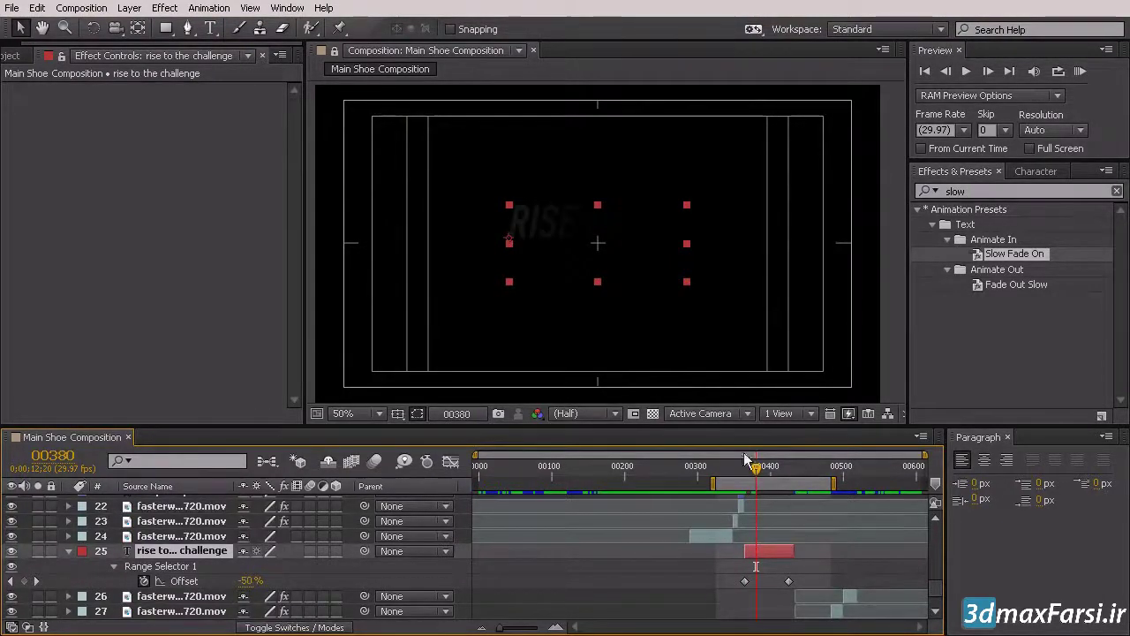
drag(790, 581, 759, 582)
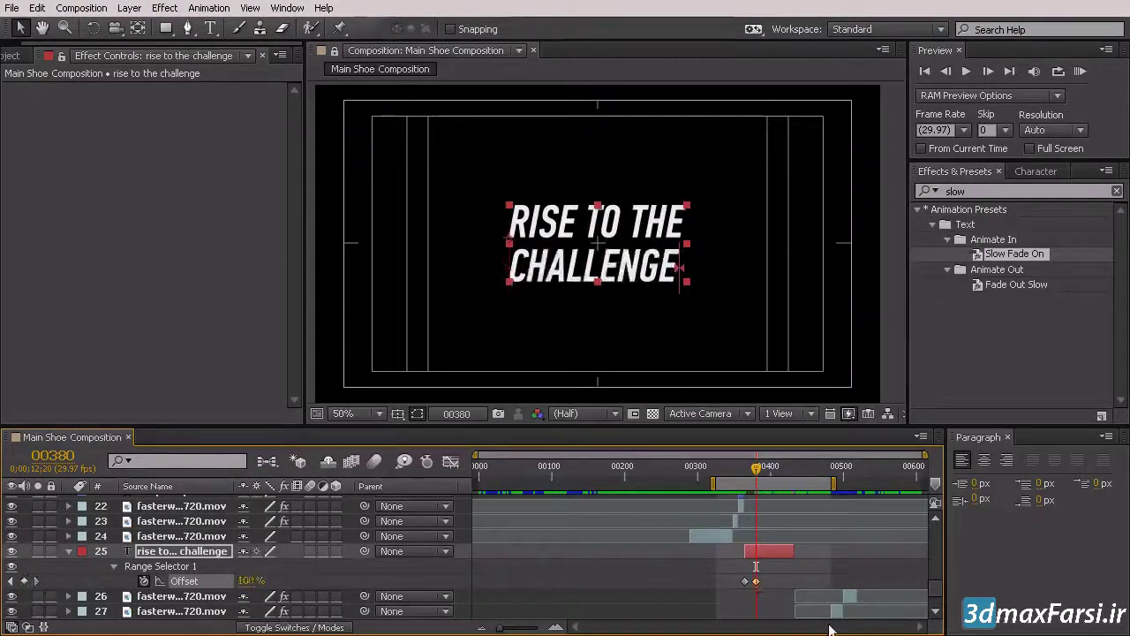
key(KP_0)
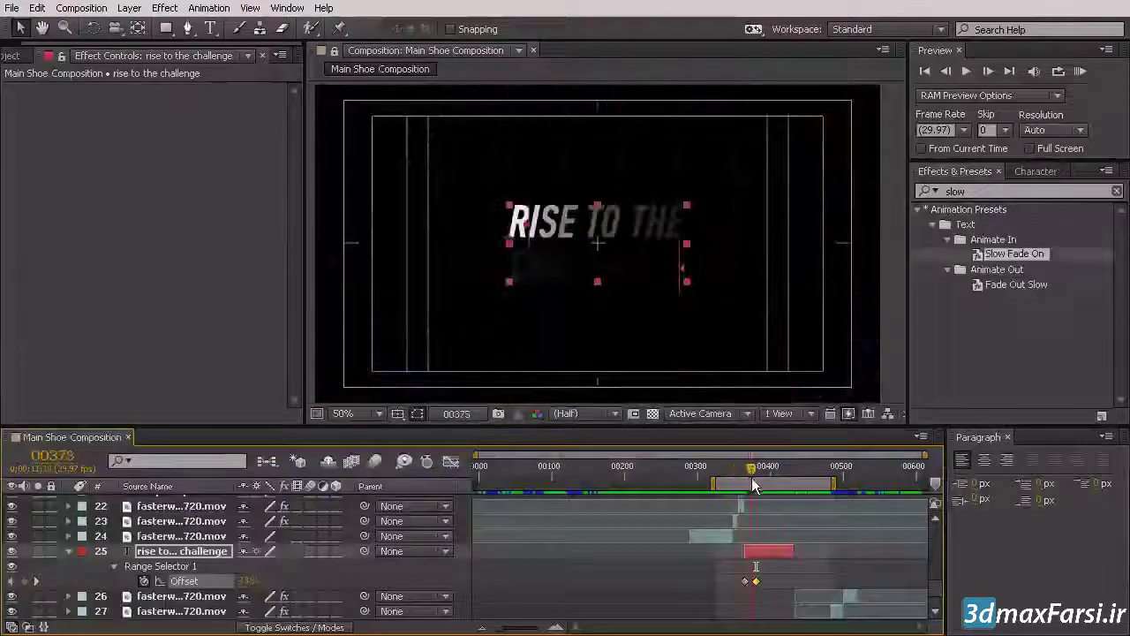
mouse_move(756, 478)
mouse_down()
mouse_move(746, 486)
mouse_move(777, 501)
mouse_move(790, 522)
mouse_up()
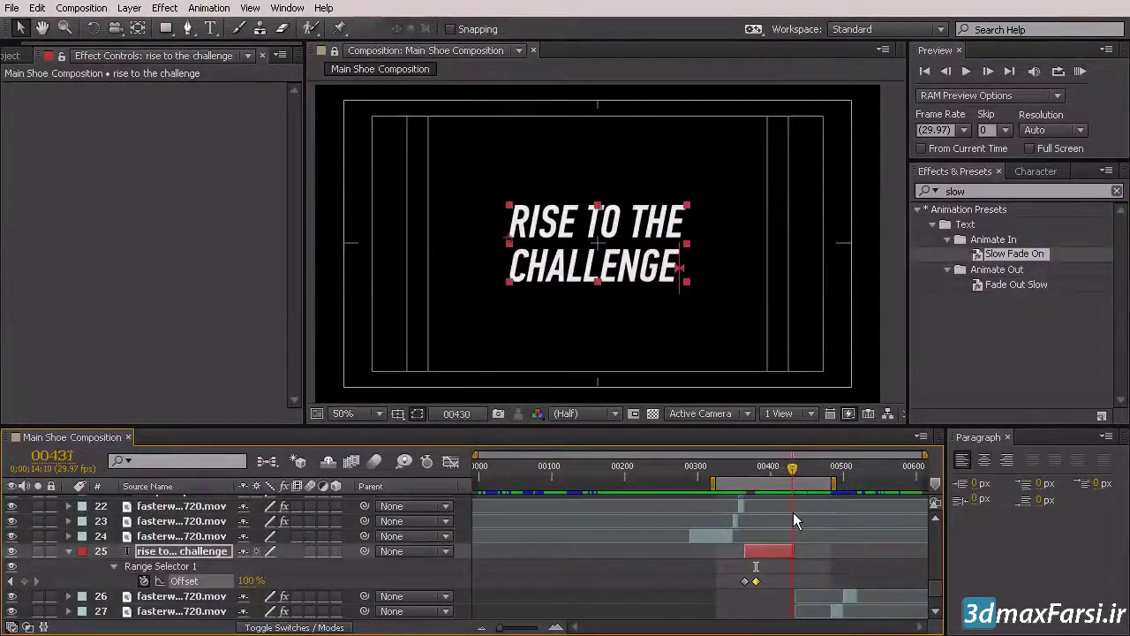
Duplicate the title layer and apply Bad TV 3 - weak to the copy.
click(770, 555)
key(ctrl+d)
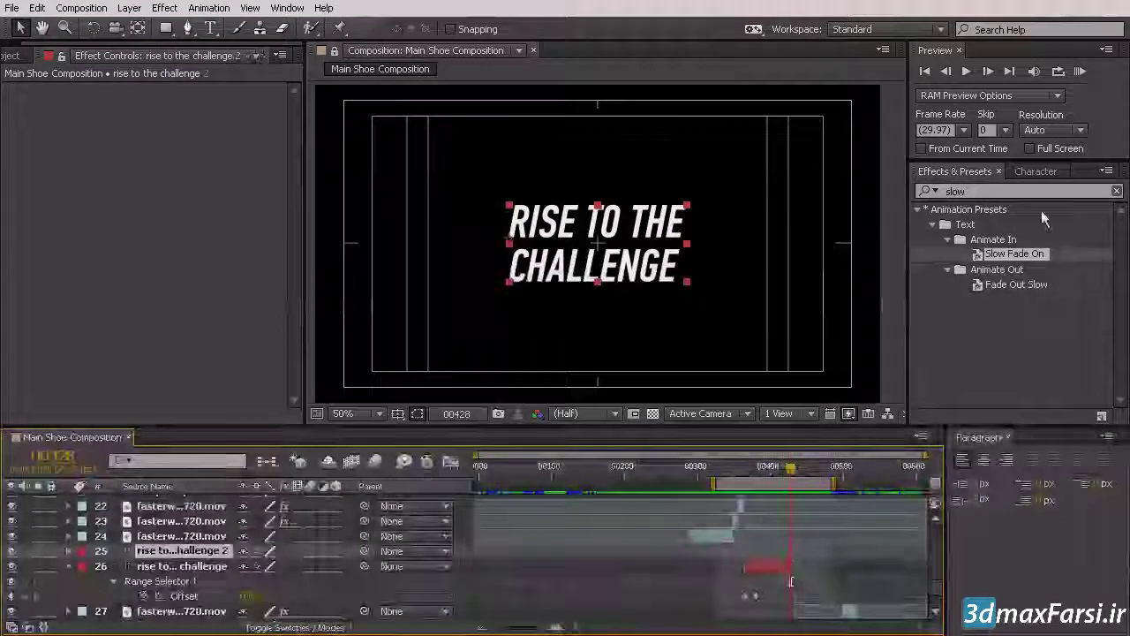
click(997, 191)
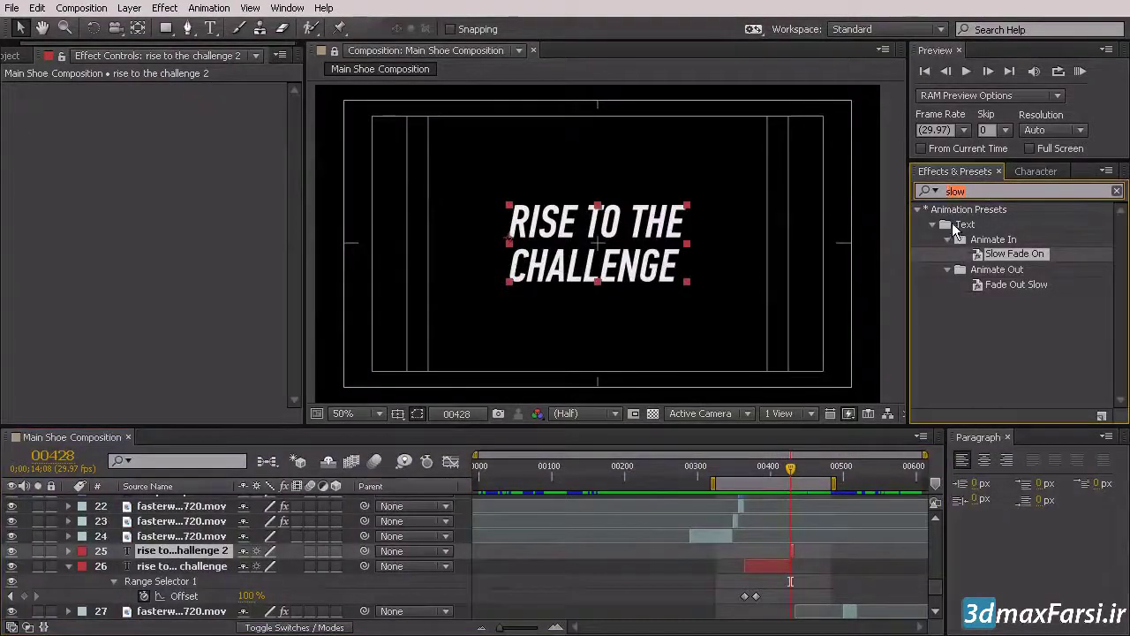
text(bad)
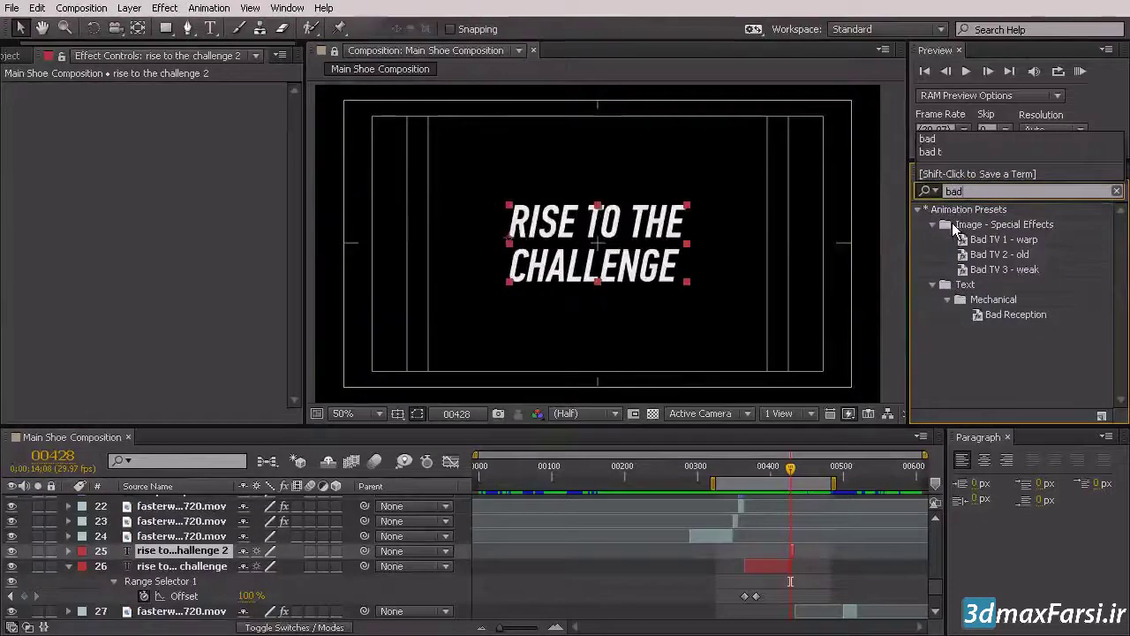
drag(1004, 268, 784, 549)
Scrub and preview the 'Rise to the challenge' glitch transition.
drag(754, 468, 758, 488)
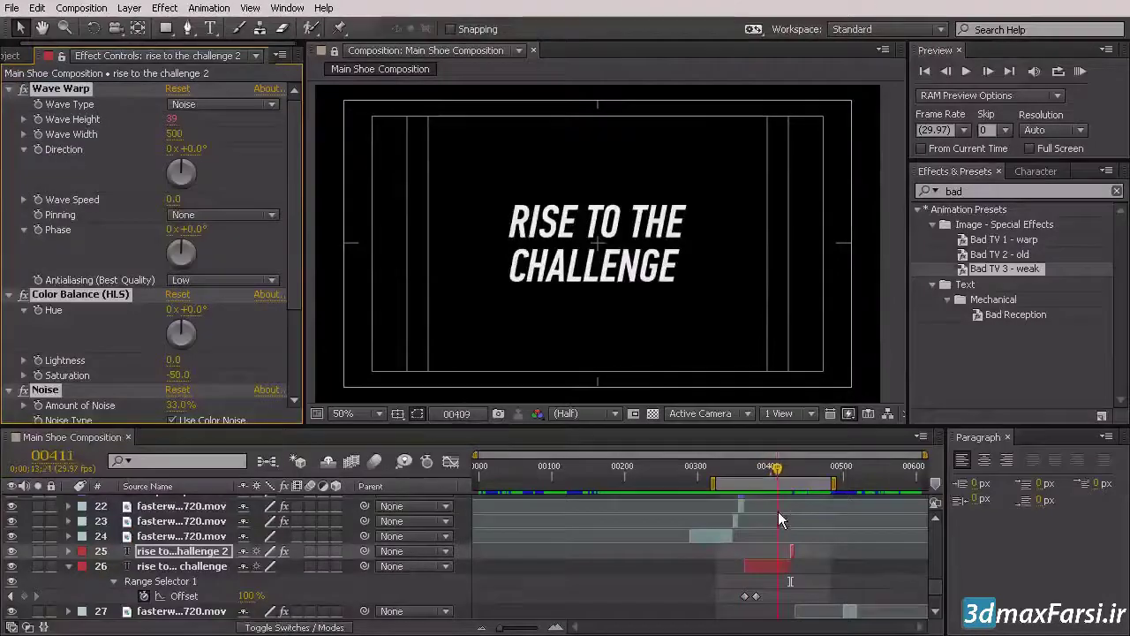
mouse_move(772, 502)
mouse_down()
mouse_move(797, 533)
mouse_move(804, 579)
mouse_up()
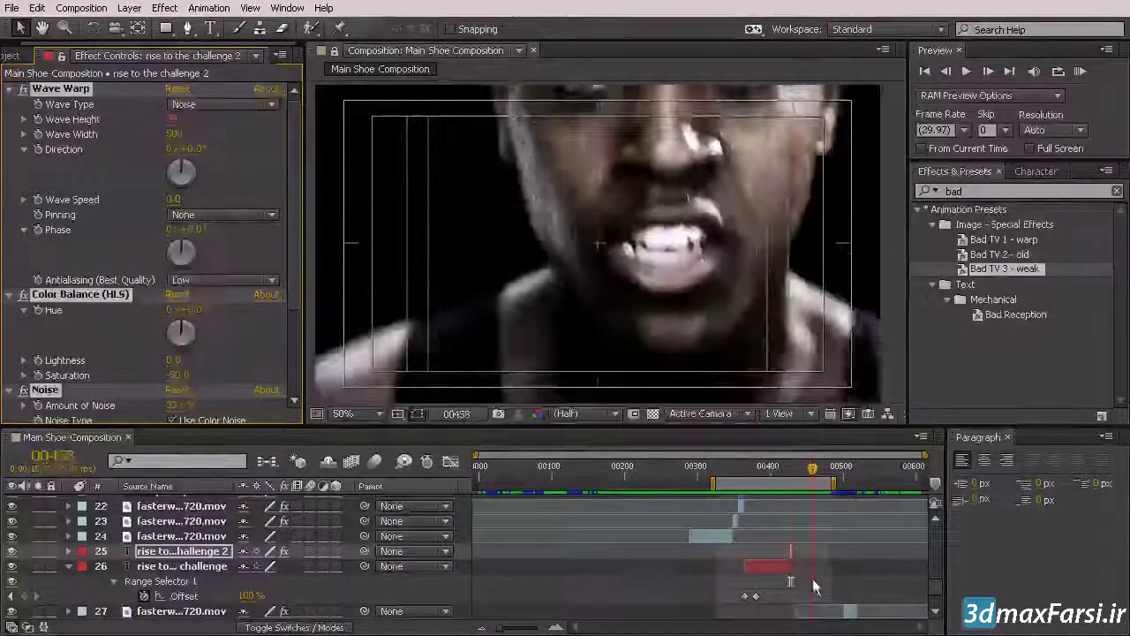
mouse_move(803, 578)
mouse_down()
mouse_move(909, 599)
mouse_move(908, 580)
mouse_up()
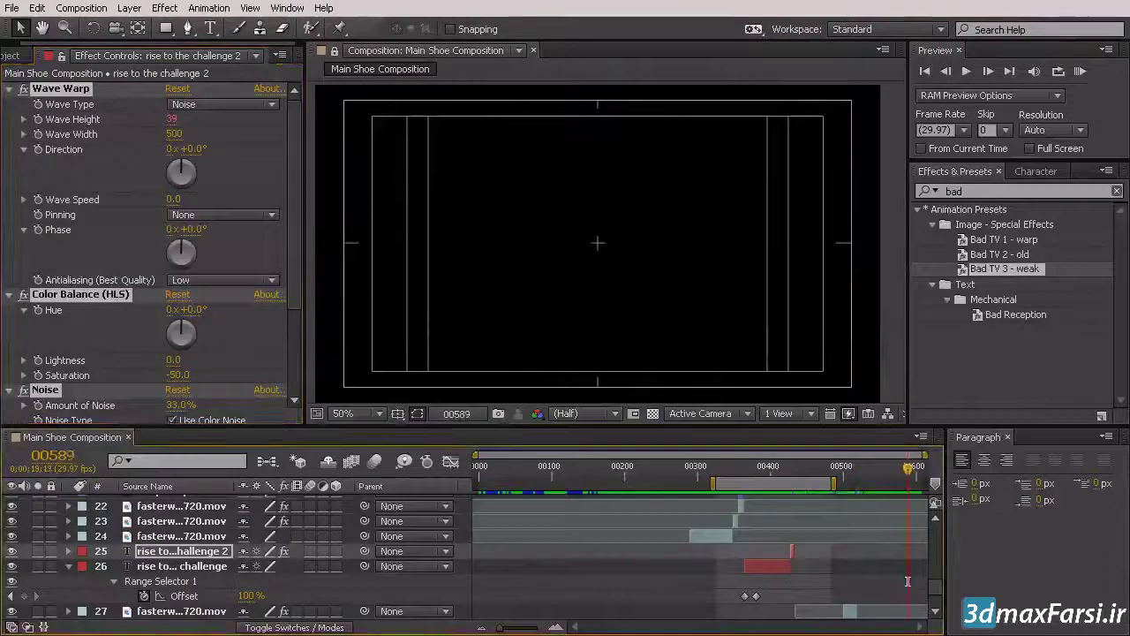
click(1077, 71)
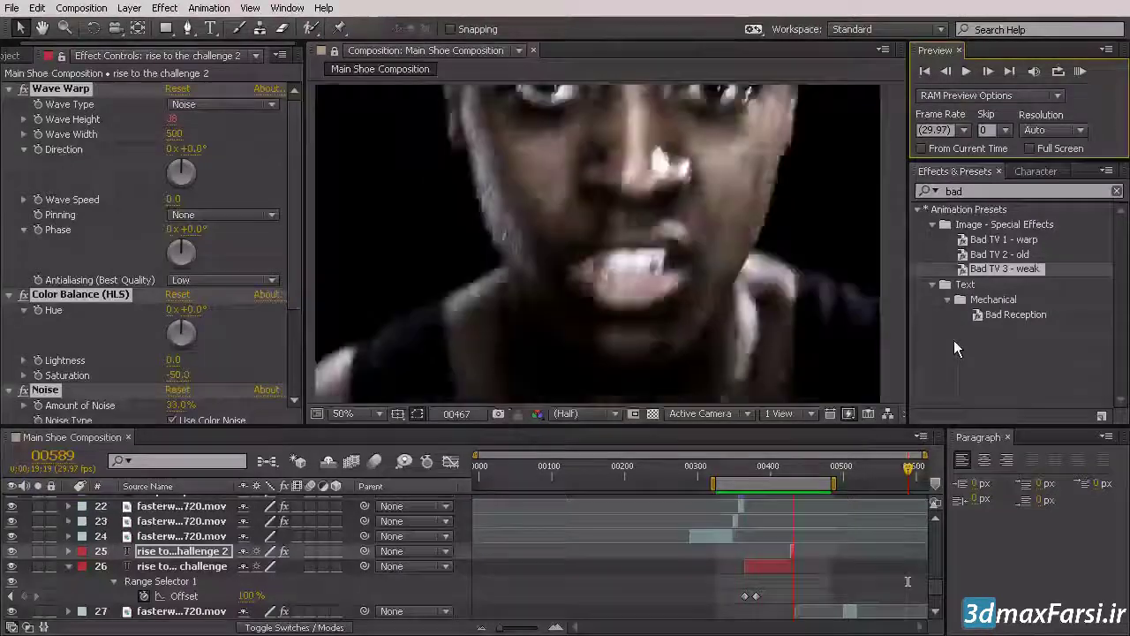
click(748, 469)
mouse_move(746, 478)
mouse_down()
mouse_move(804, 527)
mouse_move(768, 511)
mouse_move(743, 529)
mouse_move(793, 548)
mouse_move(724, 543)
mouse_move(766, 543)
mouse_move(793, 561)
mouse_move(750, 559)
mouse_move(799, 565)
mouse_move(758, 561)
mouse_move(797, 566)
mouse_move(767, 566)
mouse_up()
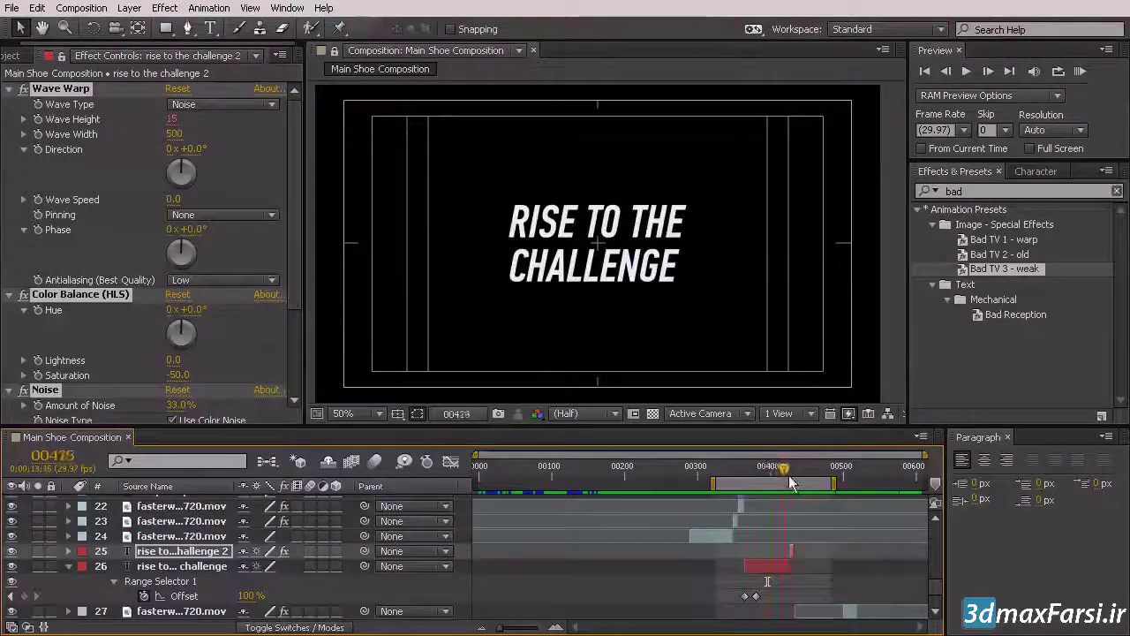
mouse_move(794, 478)
mouse_down()
mouse_move(744, 484)
mouse_move(785, 493)
mouse_up()
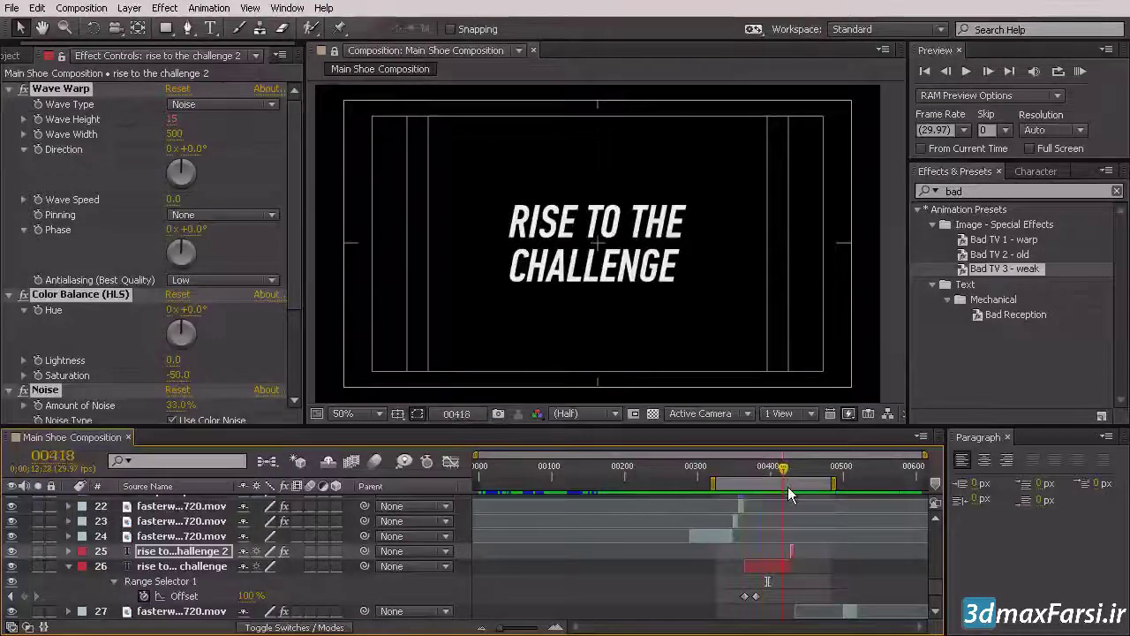
drag(784, 486, 798, 510)
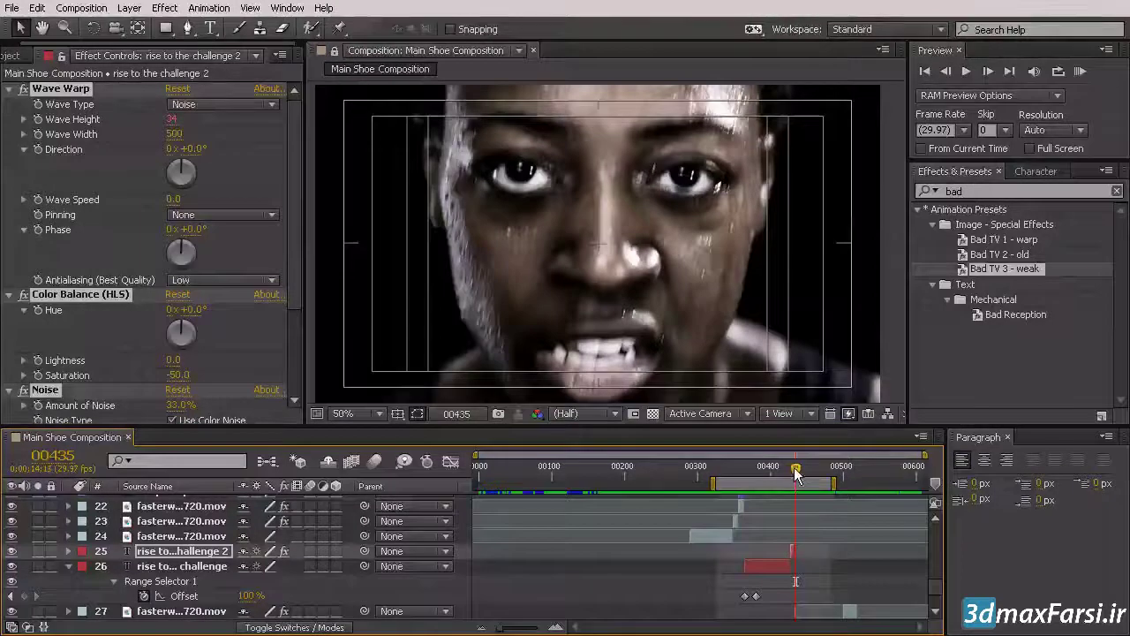
drag(795, 474, 794, 468)
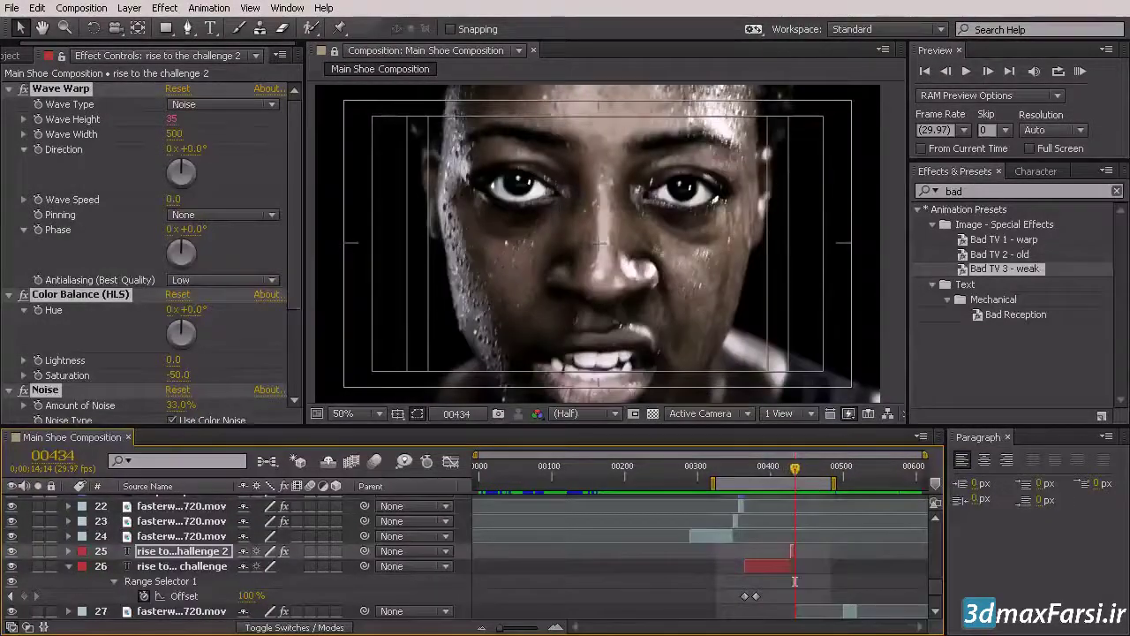
Expand the Footage folder in the Project panel, select the flowwide PNG sequence, and scrub the timeline.
click(16, 56)
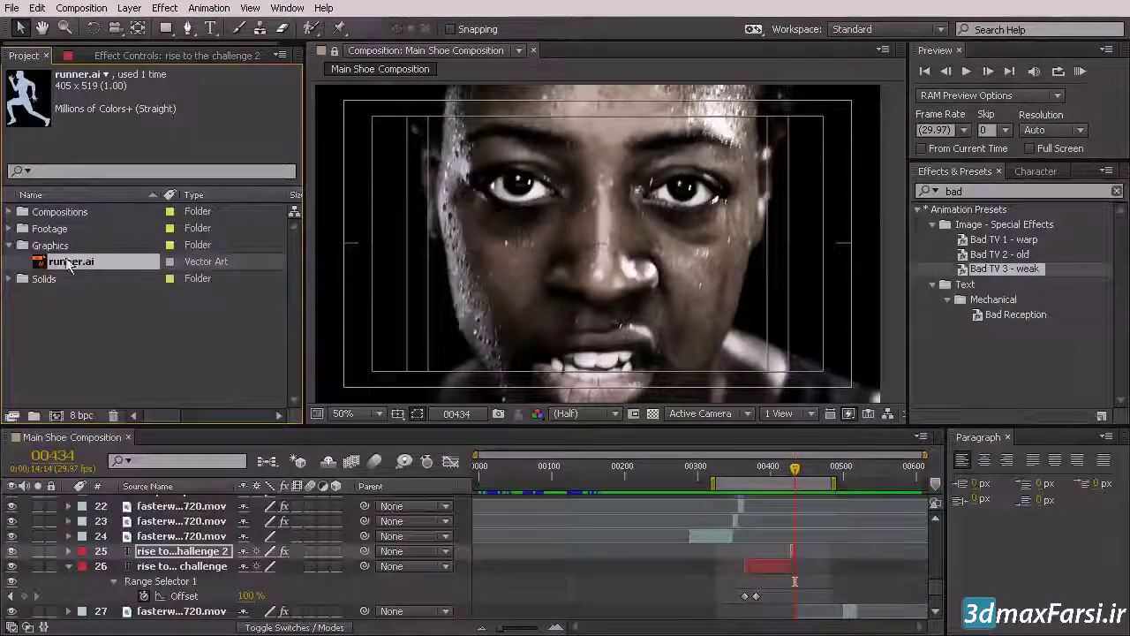
click(13, 228)
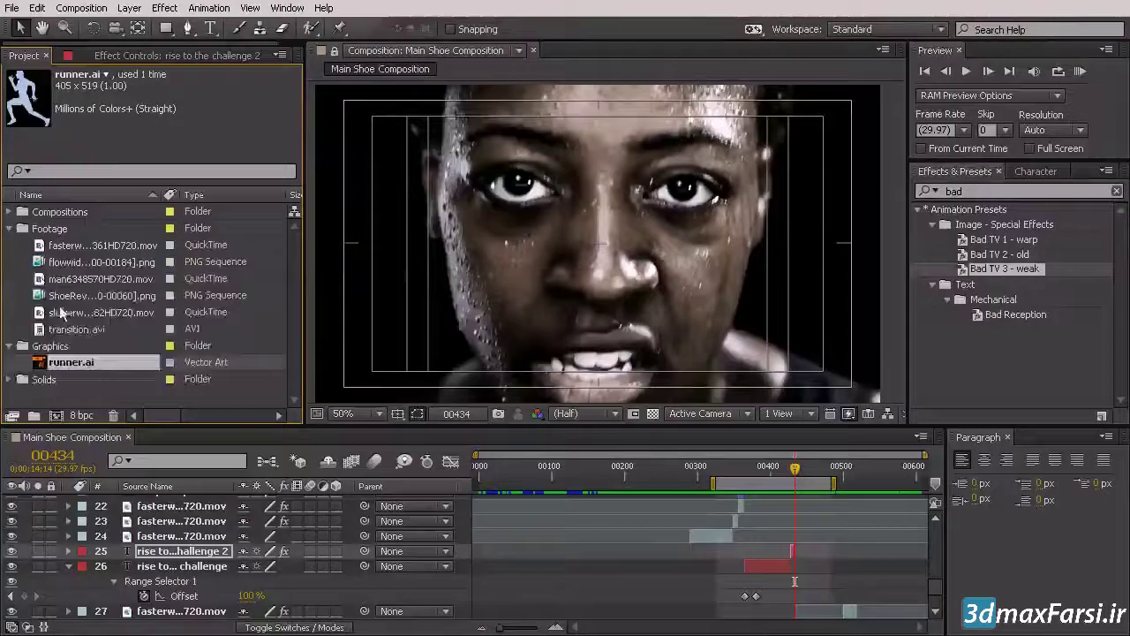
click(82, 263)
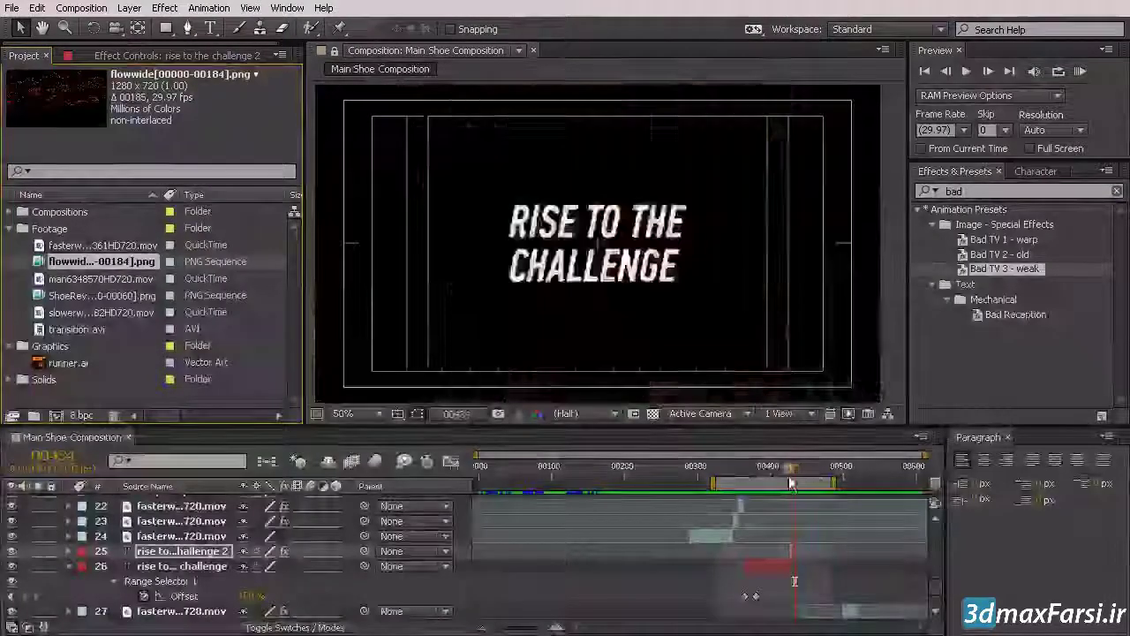
mouse_move(791, 483)
mouse_down()
mouse_move(435, 465)
mouse_move(562, 476)
mouse_move(918, 472)
mouse_up()
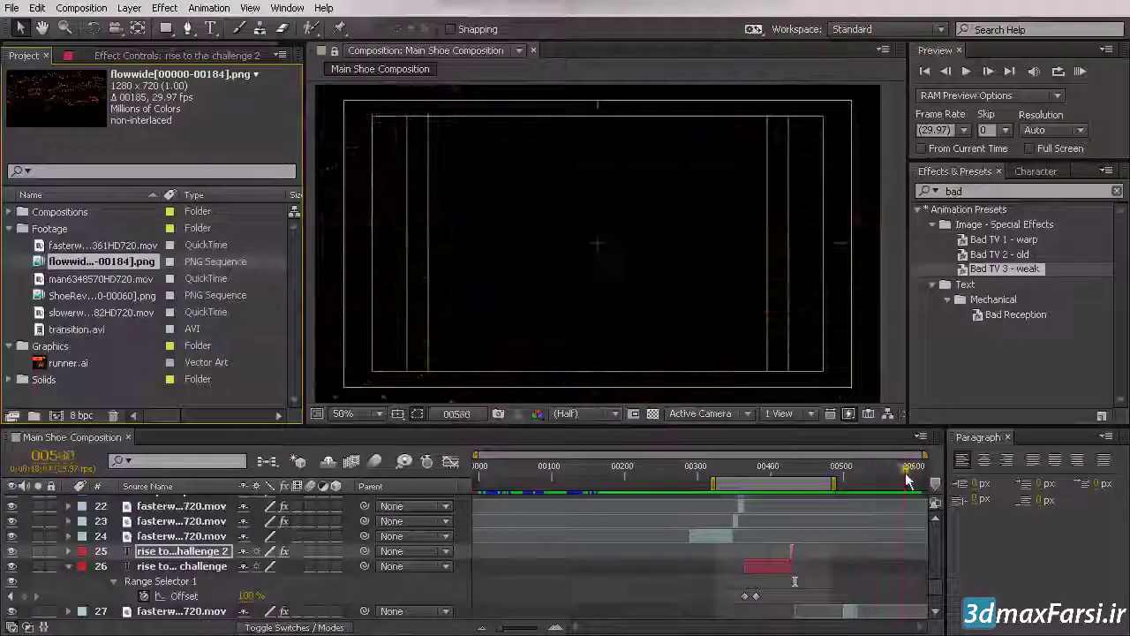